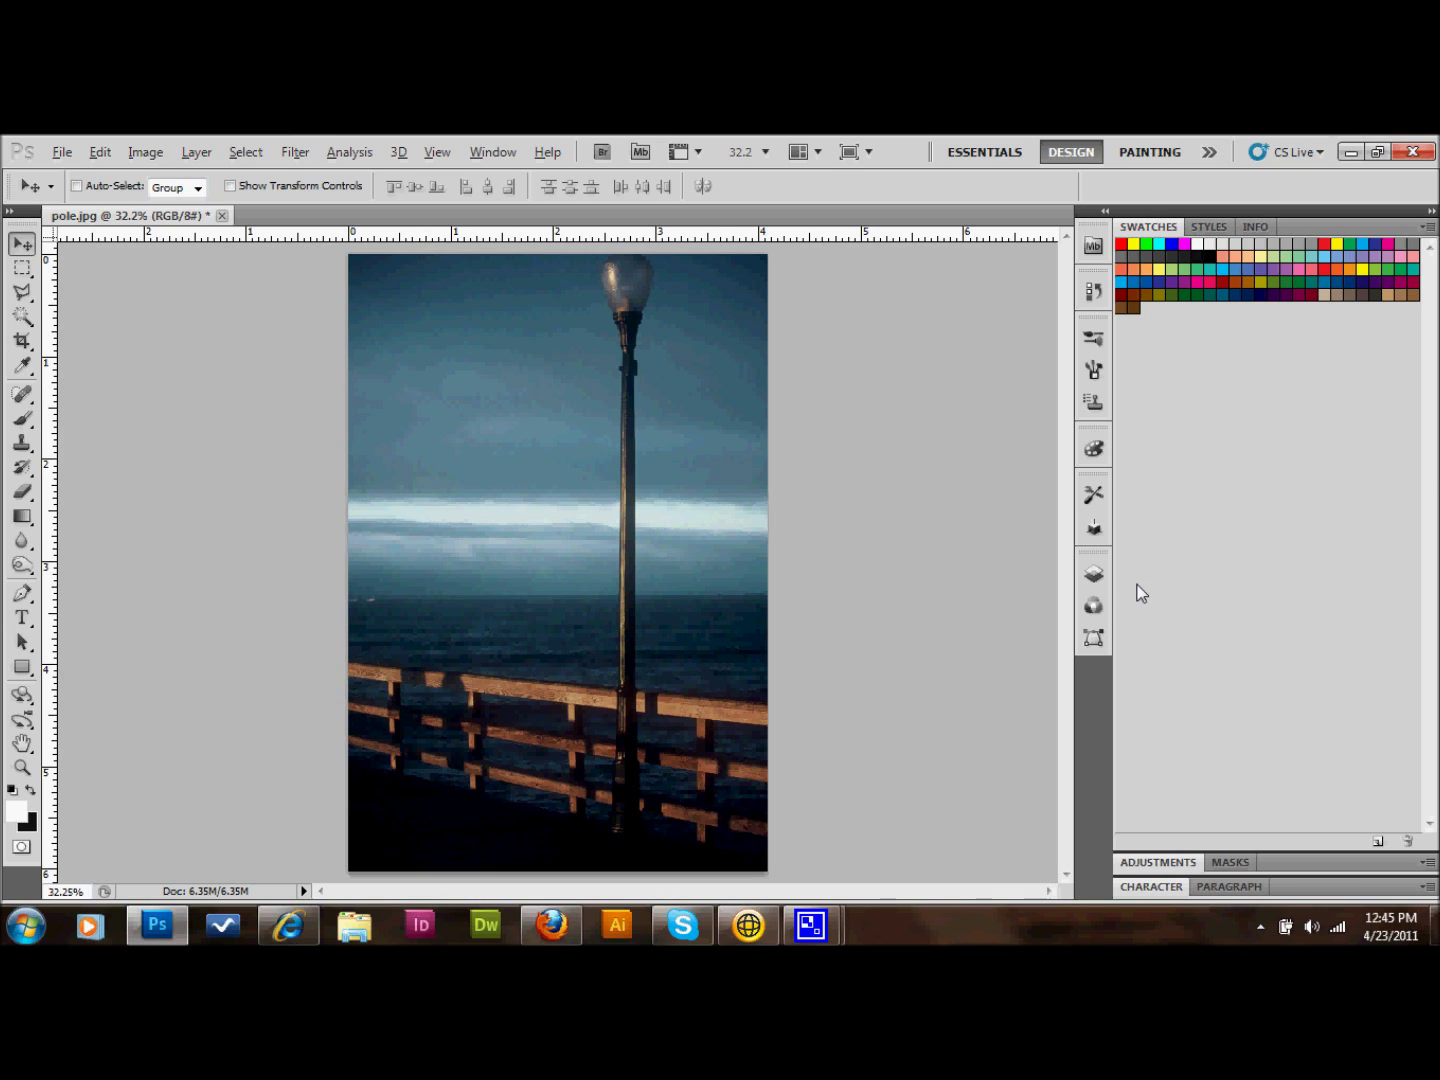
Convert the locked Background into the regular layer Layer 0 and duplicate it
click(1094, 575)
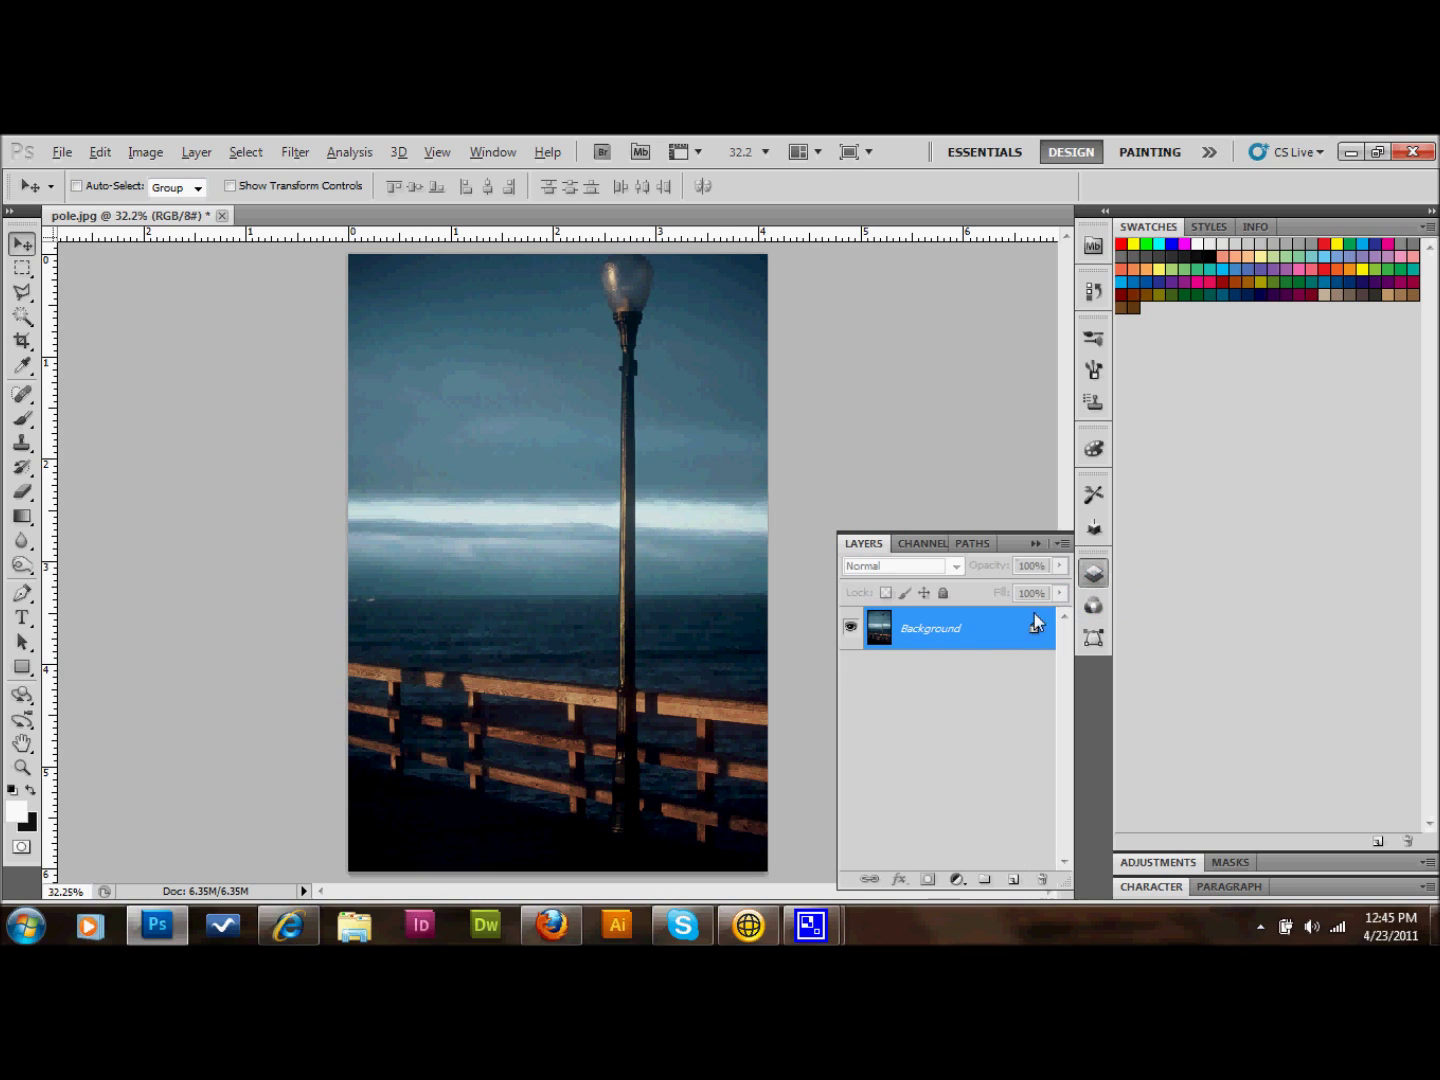
double_click(986, 635)
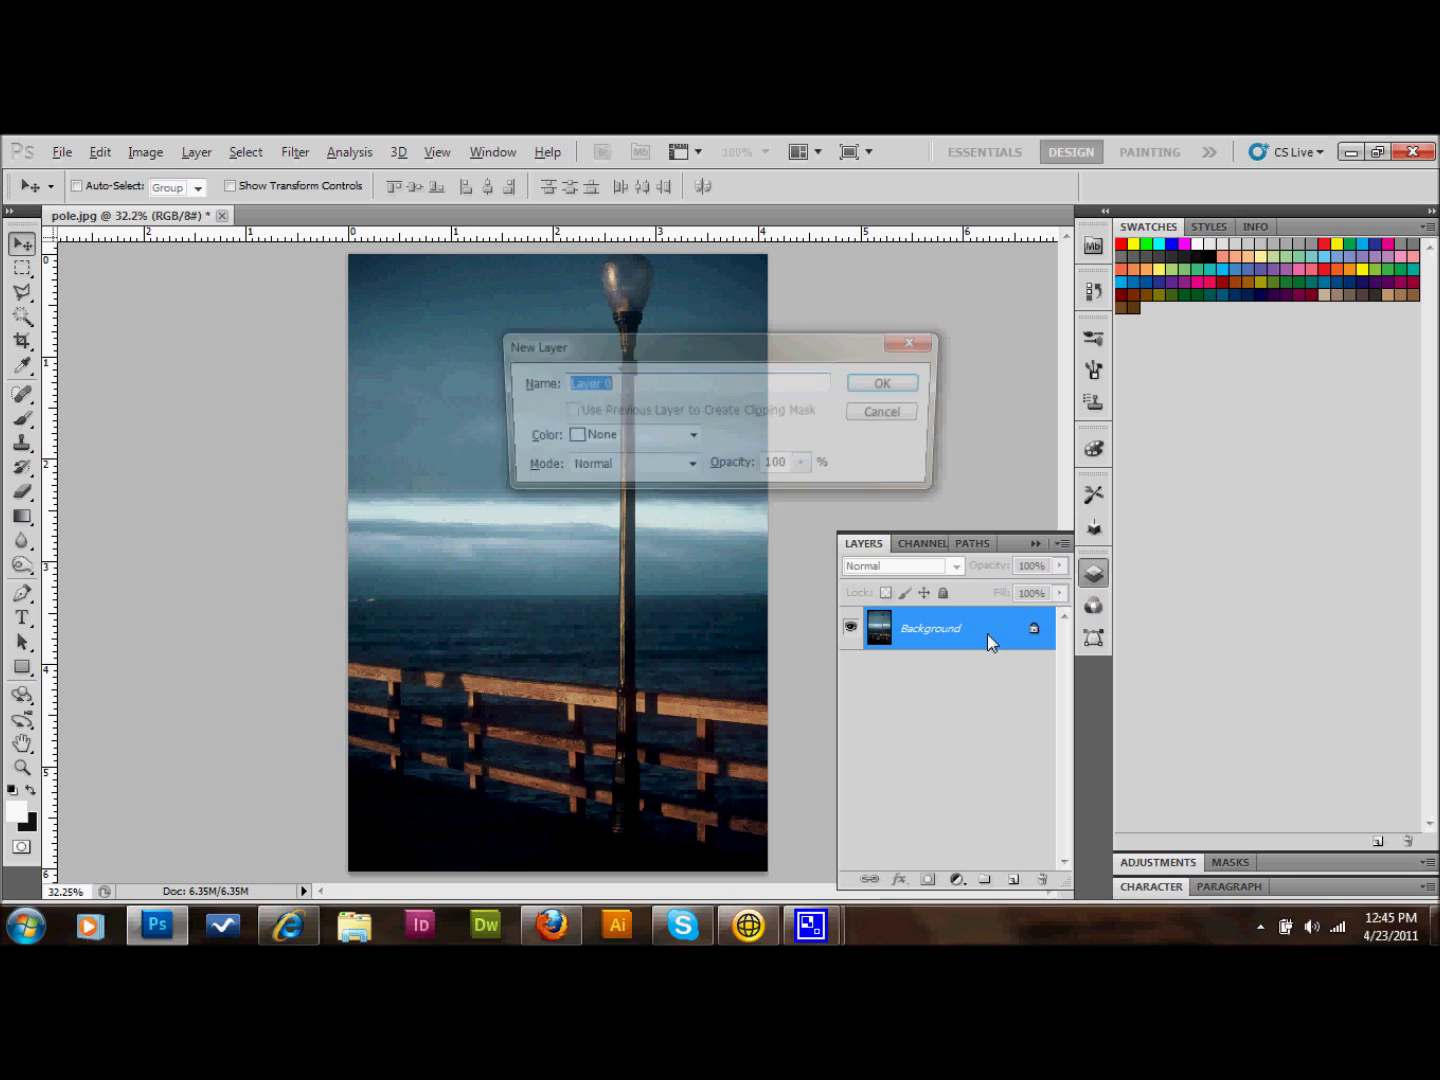
click(893, 384)
drag(984, 624, 1013, 887)
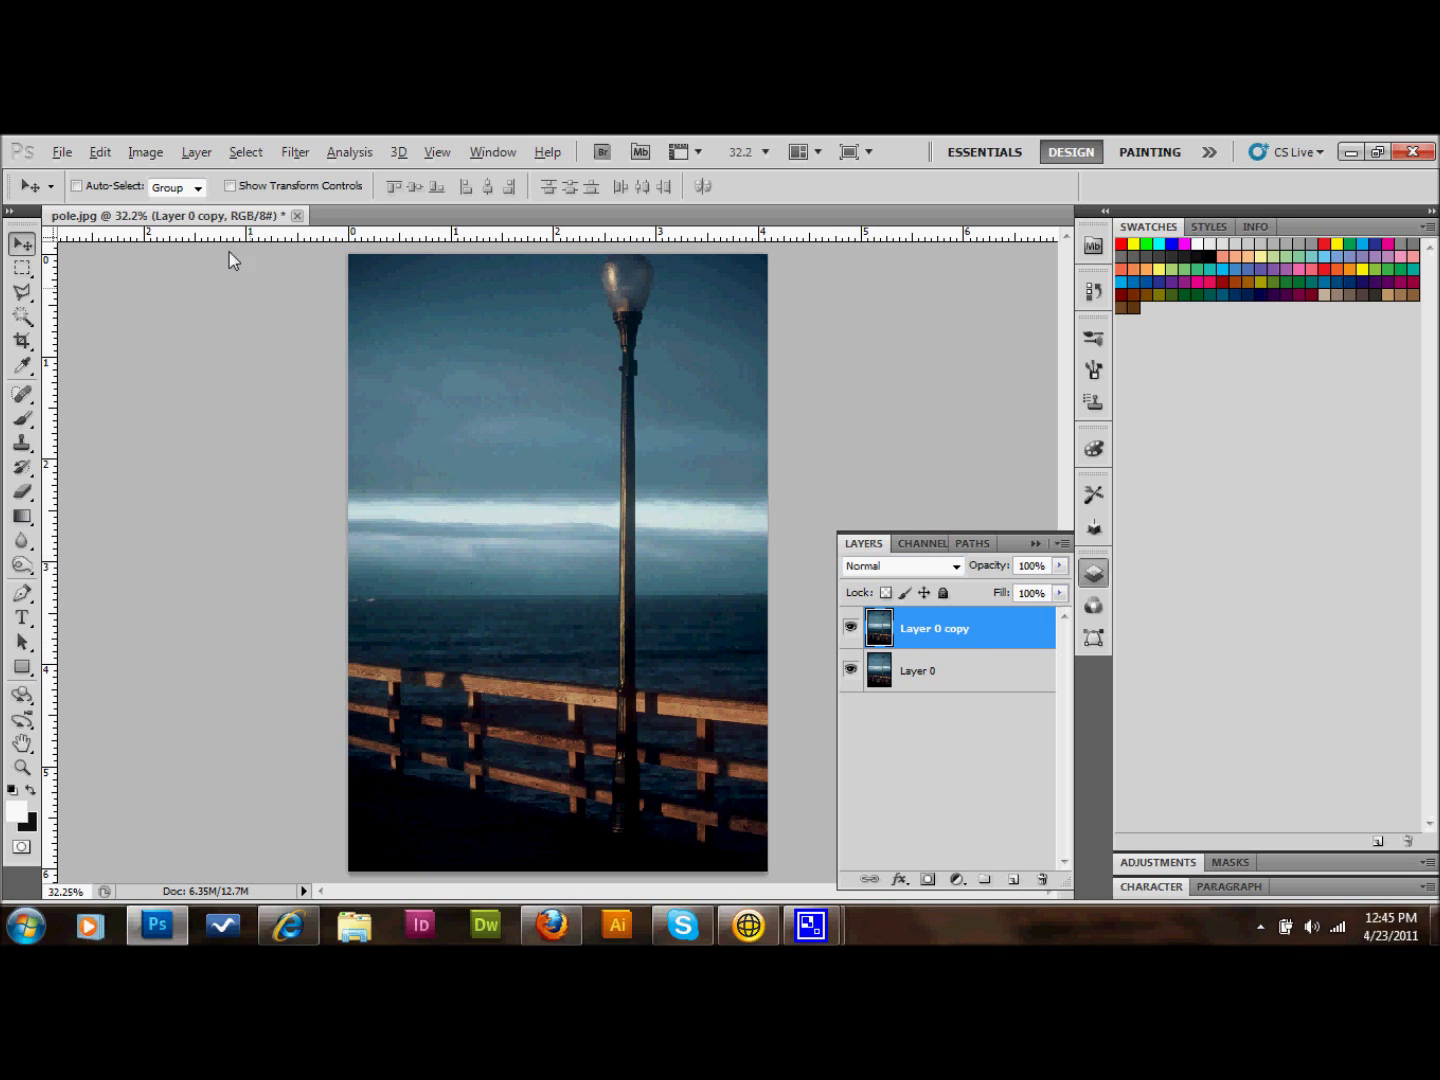
Enlarge the canvas relative to its present size by 6 inches in width and 10 inches in height, anchored at the centre
click(155, 154)
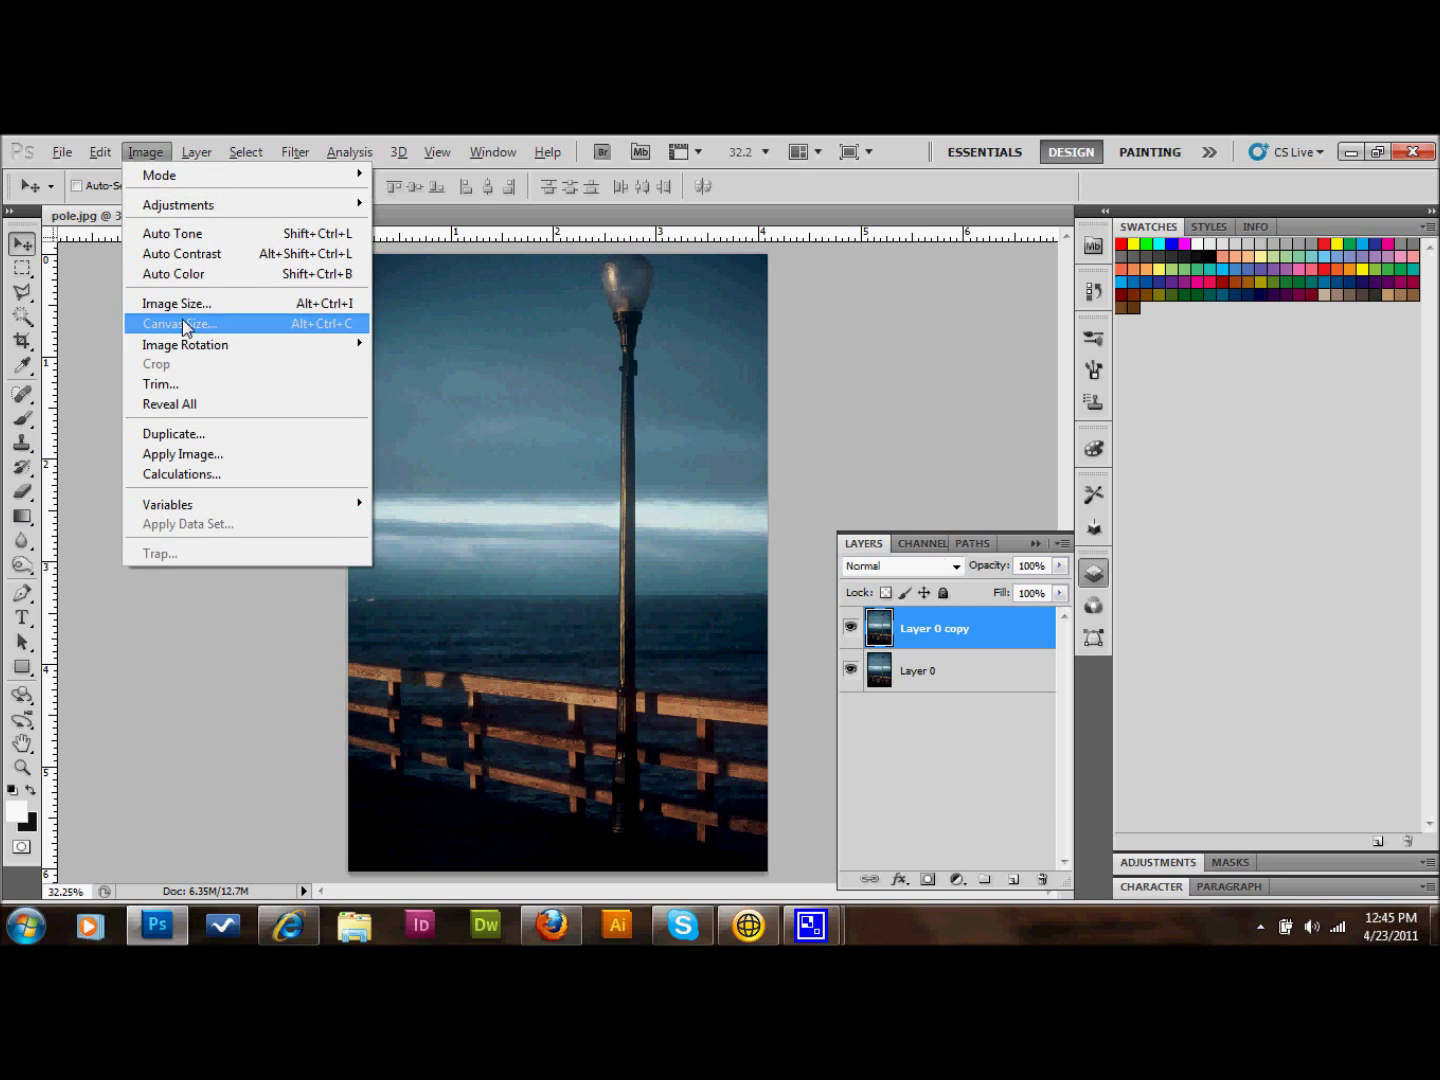
click(184, 322)
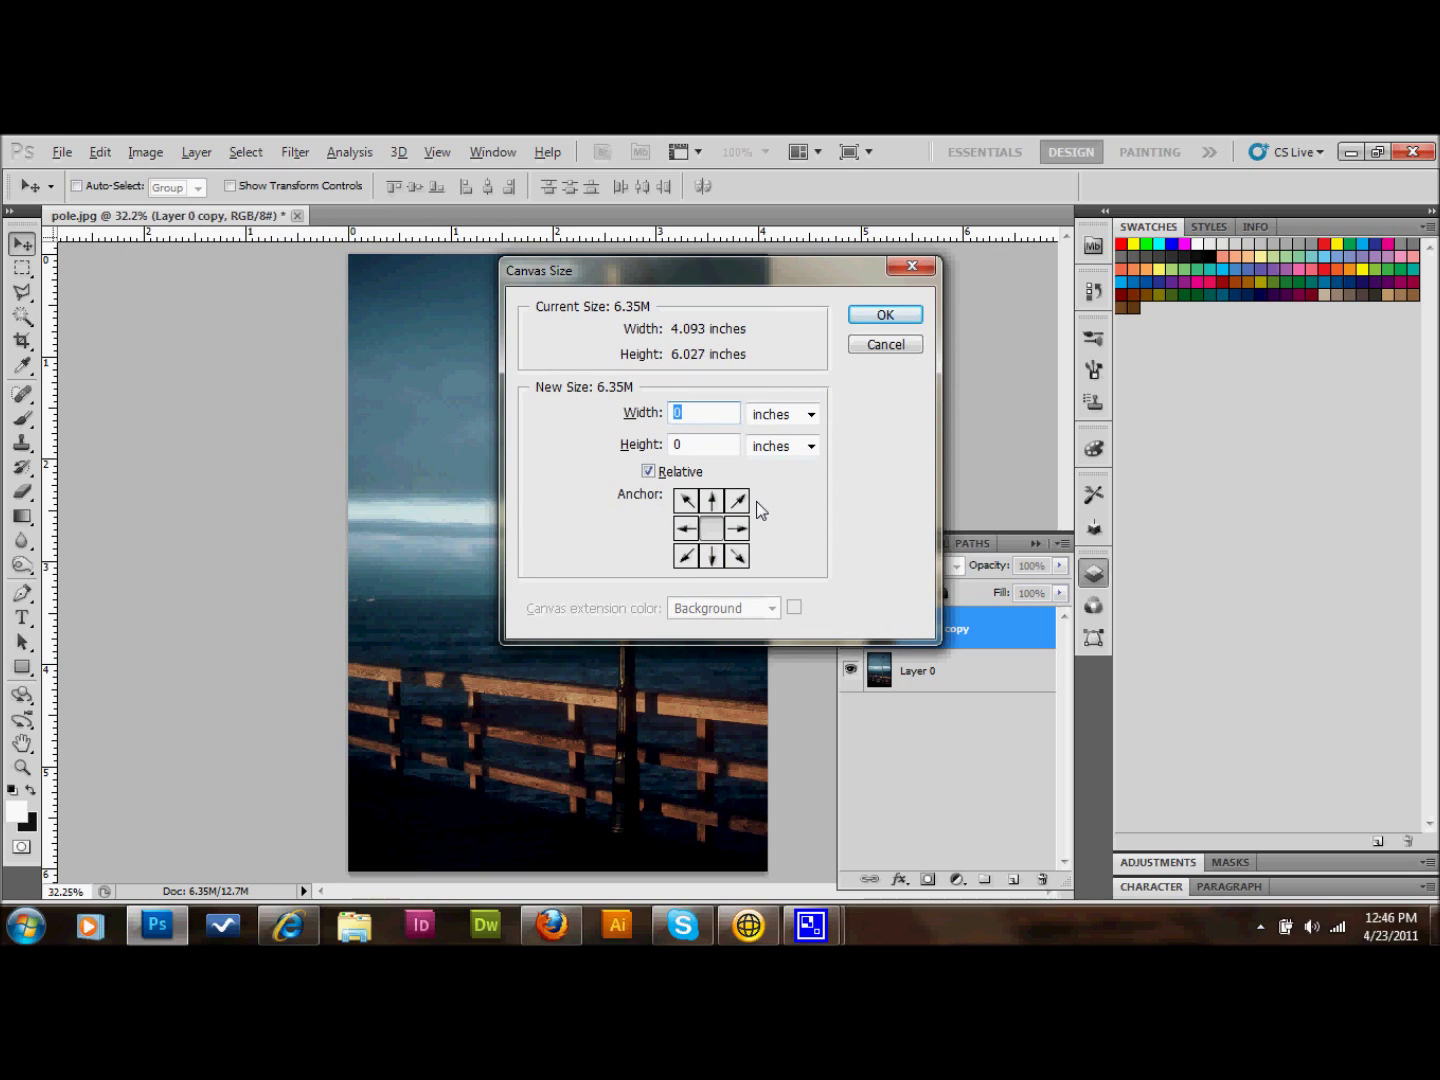
text(6)
click(672, 450)
text(10)
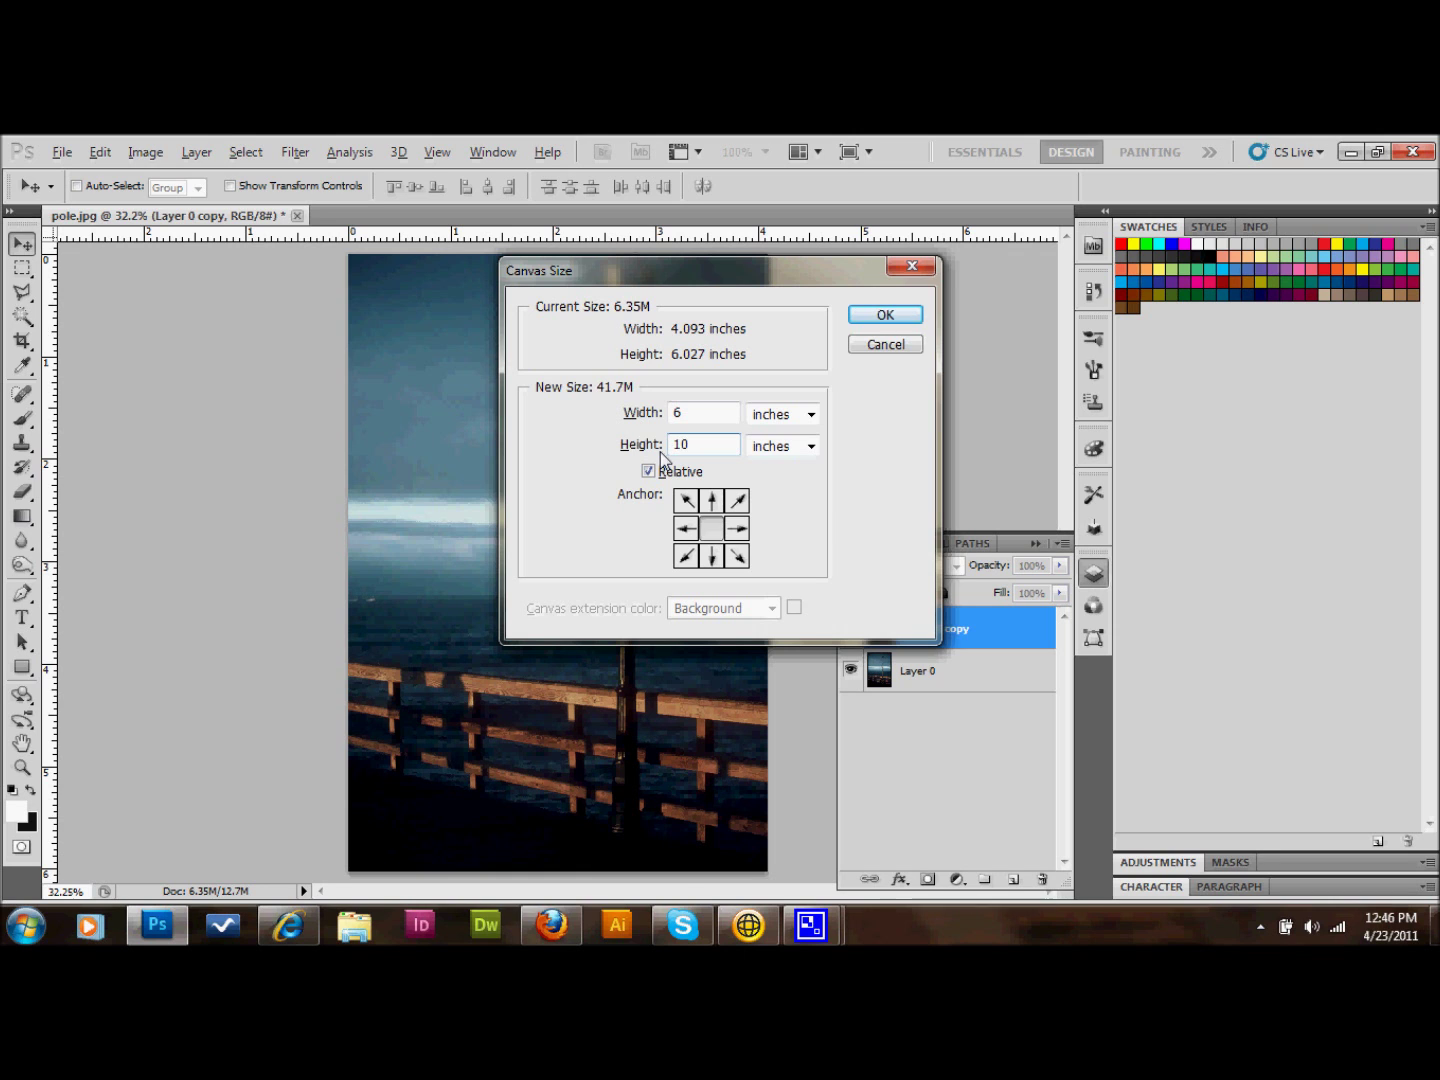
key(Return)
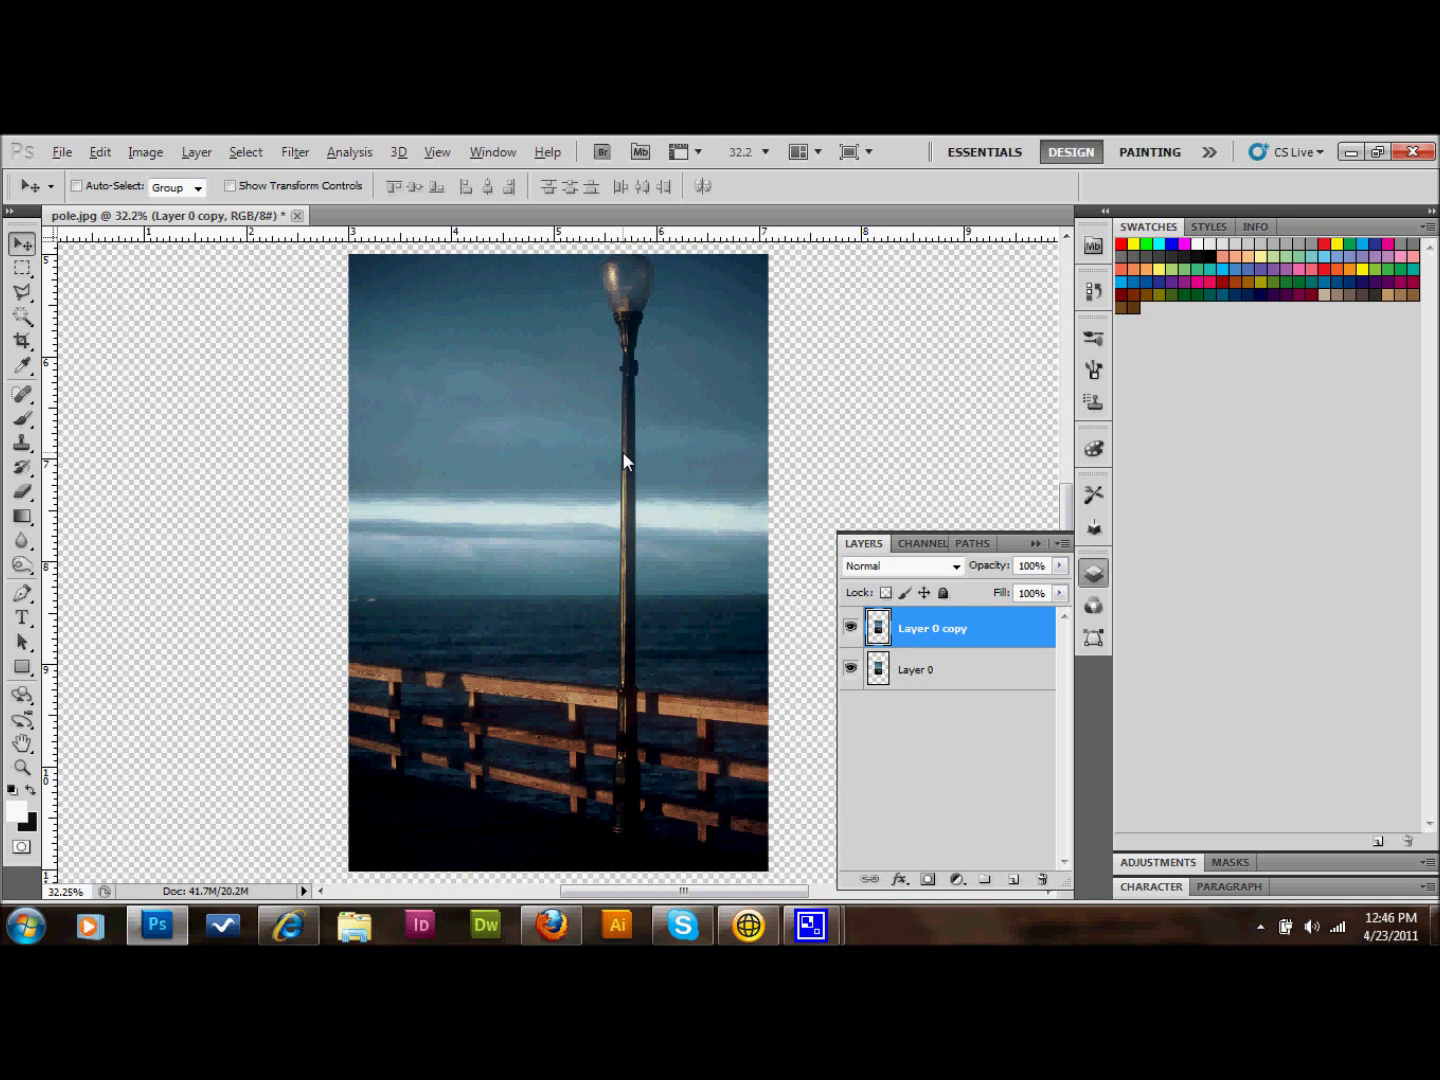
Move Layer 0 copy to the upper part of the canvas and align Layer 0 directly beneath it, edges touching
key(ctrl+0)
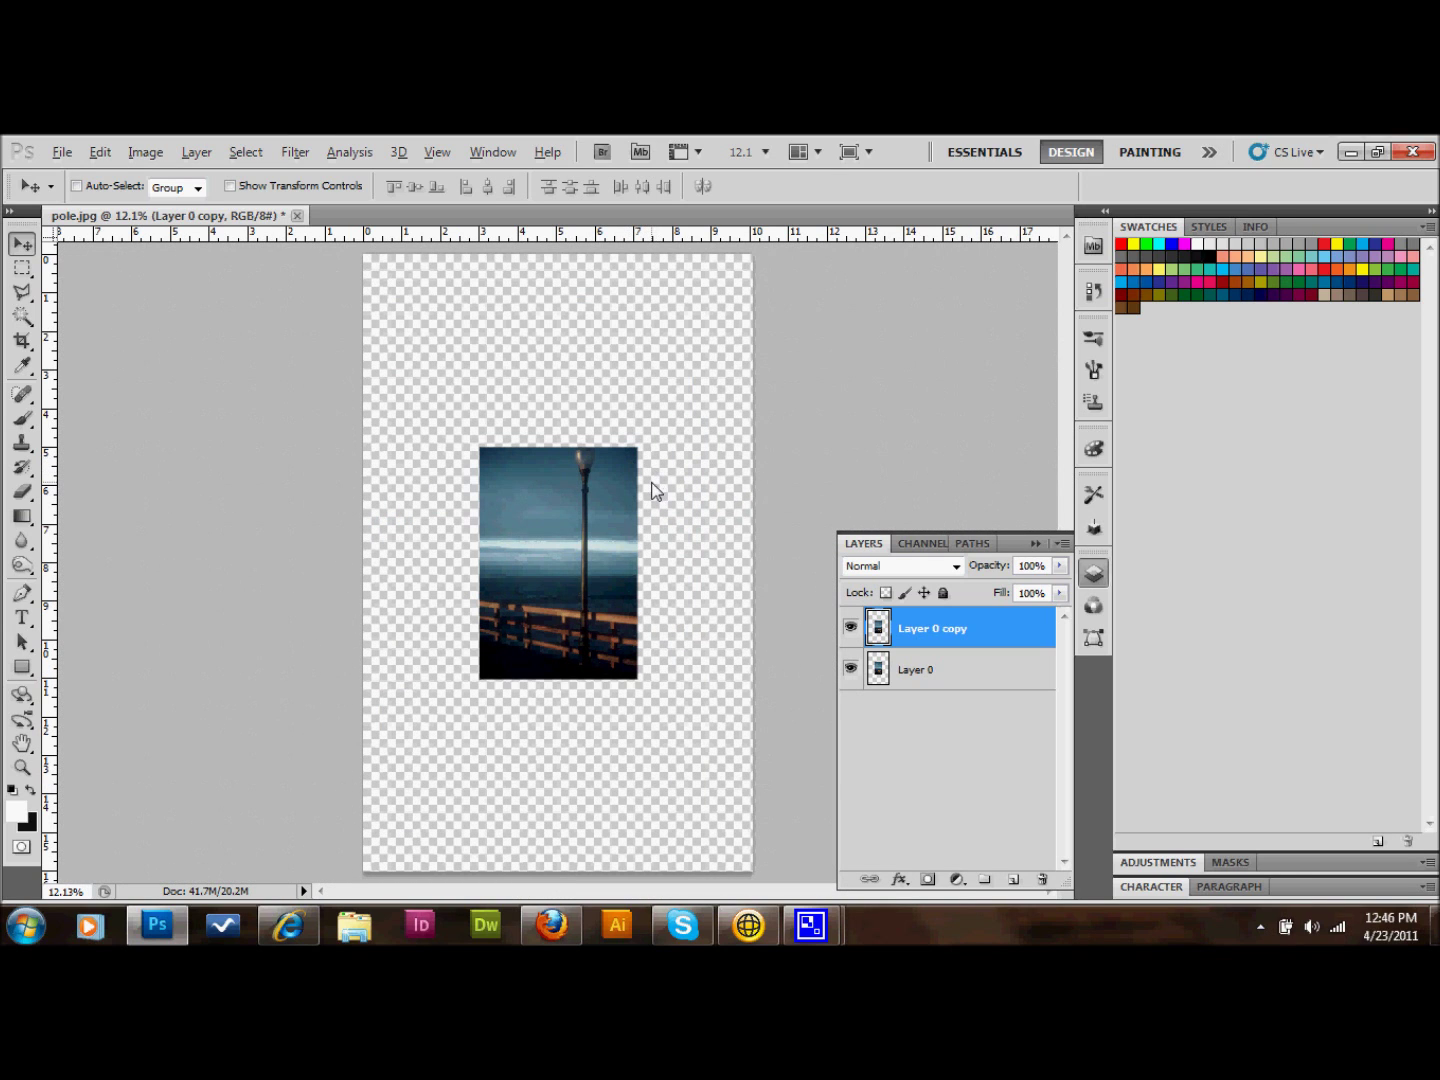
drag(544, 519, 538, 398)
click(915, 668)
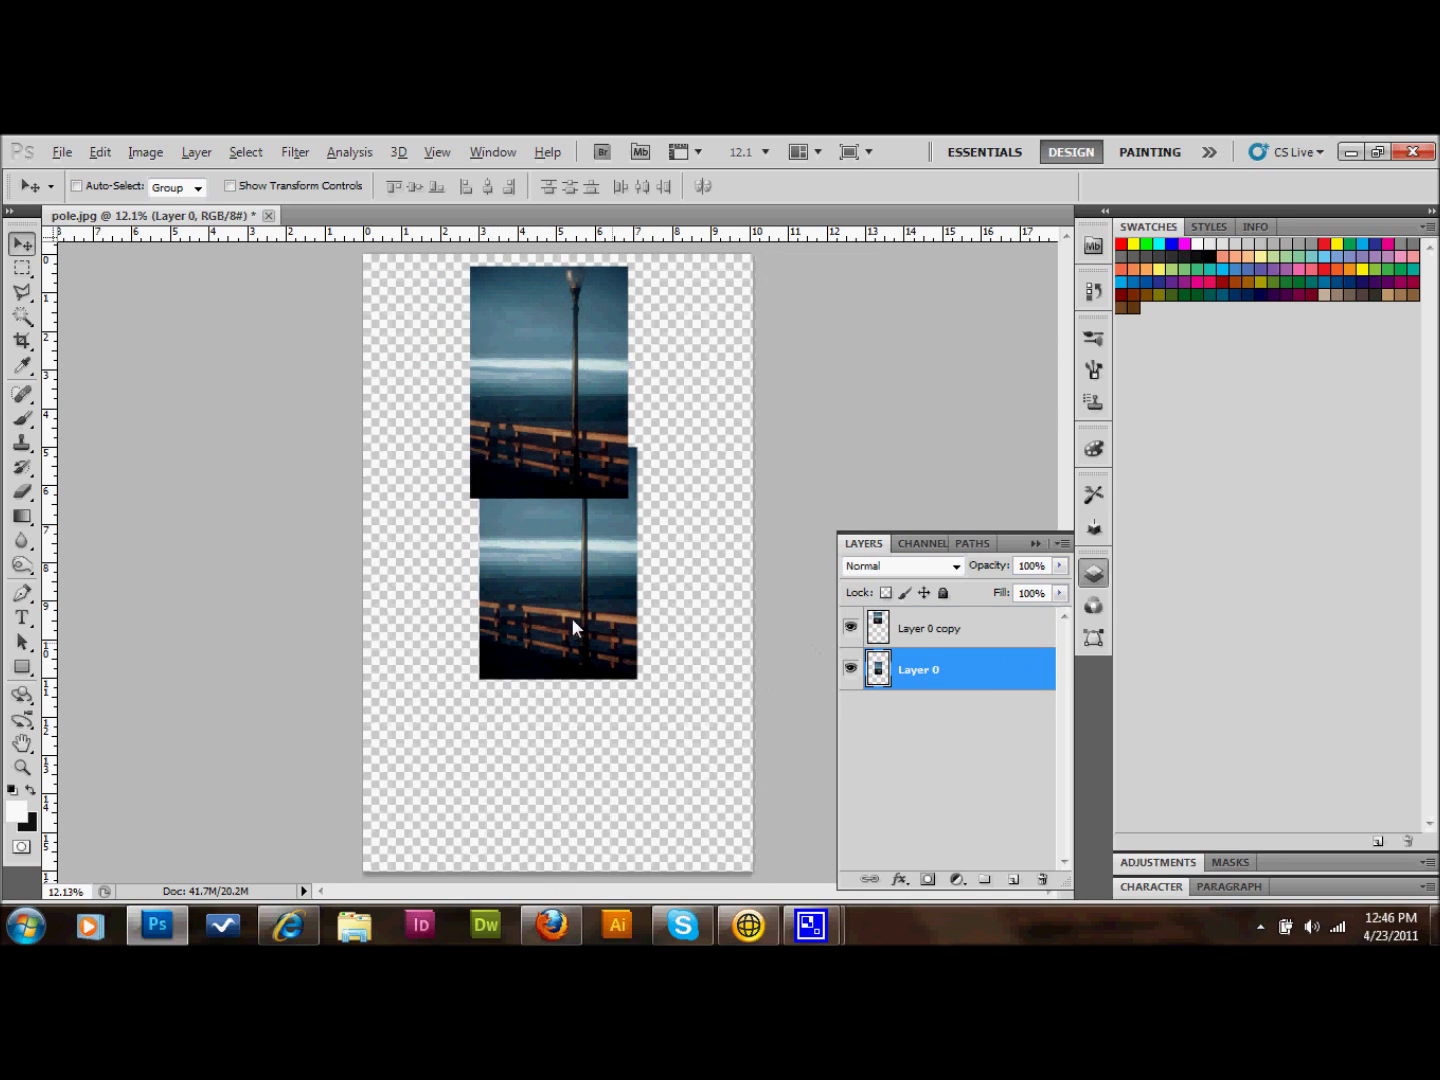
mouse_move(561, 636)
mouse_down()
mouse_move(571, 722)
mouse_move(562, 652)
mouse_up()
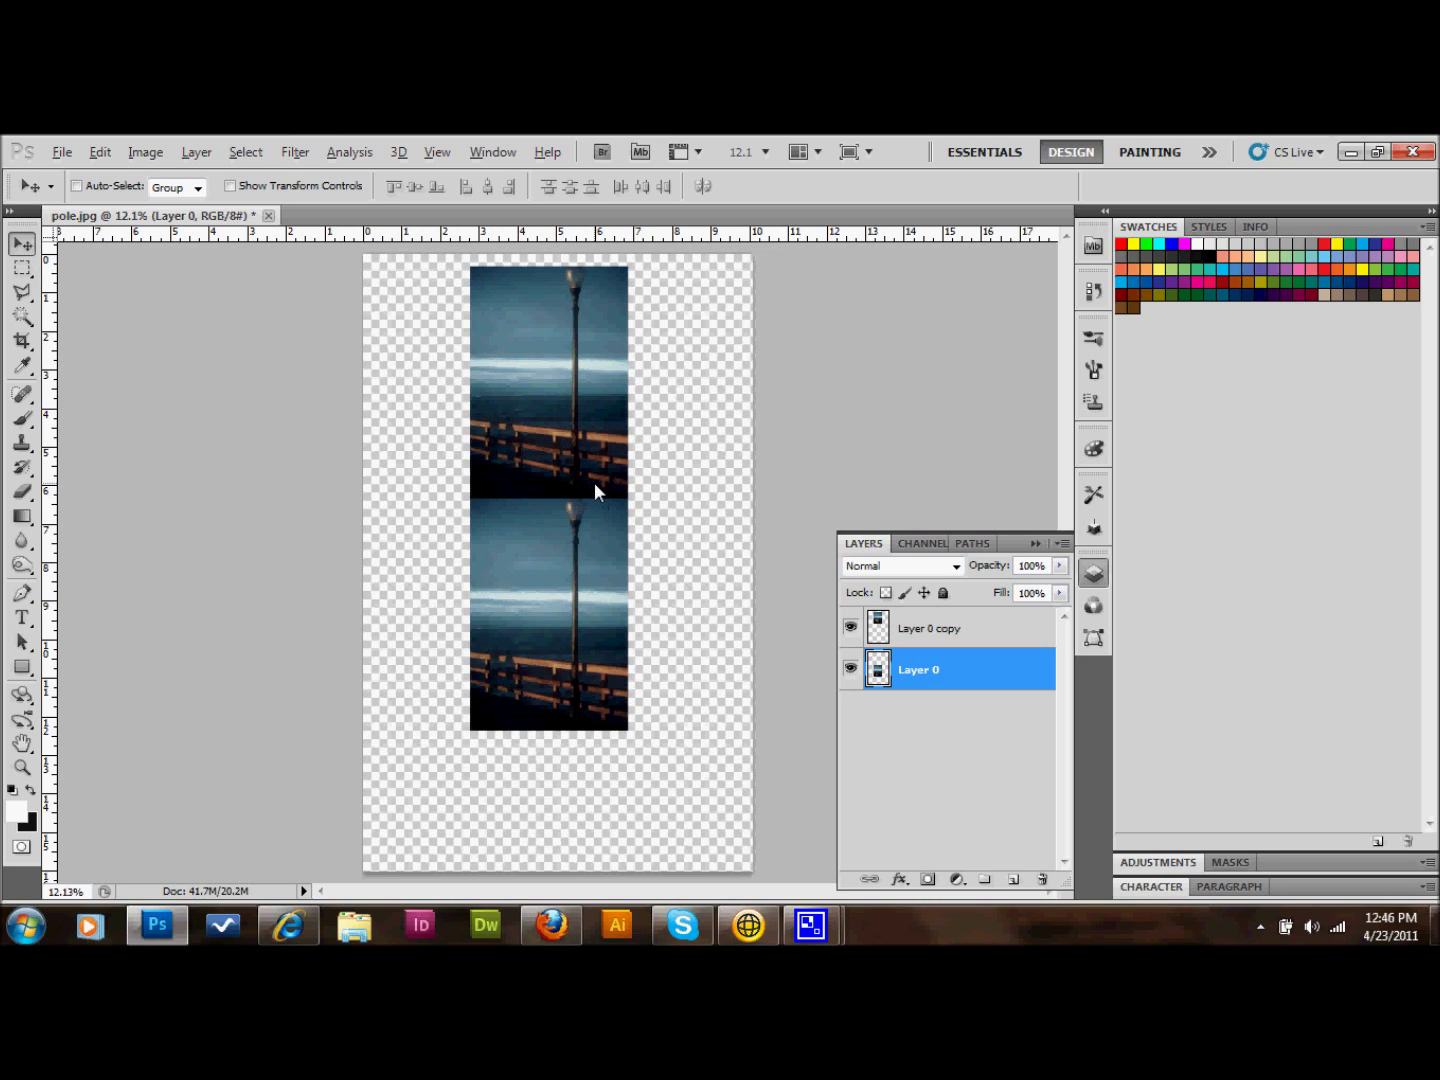
click(21, 339)
drag(356, 268, 1008, 653)
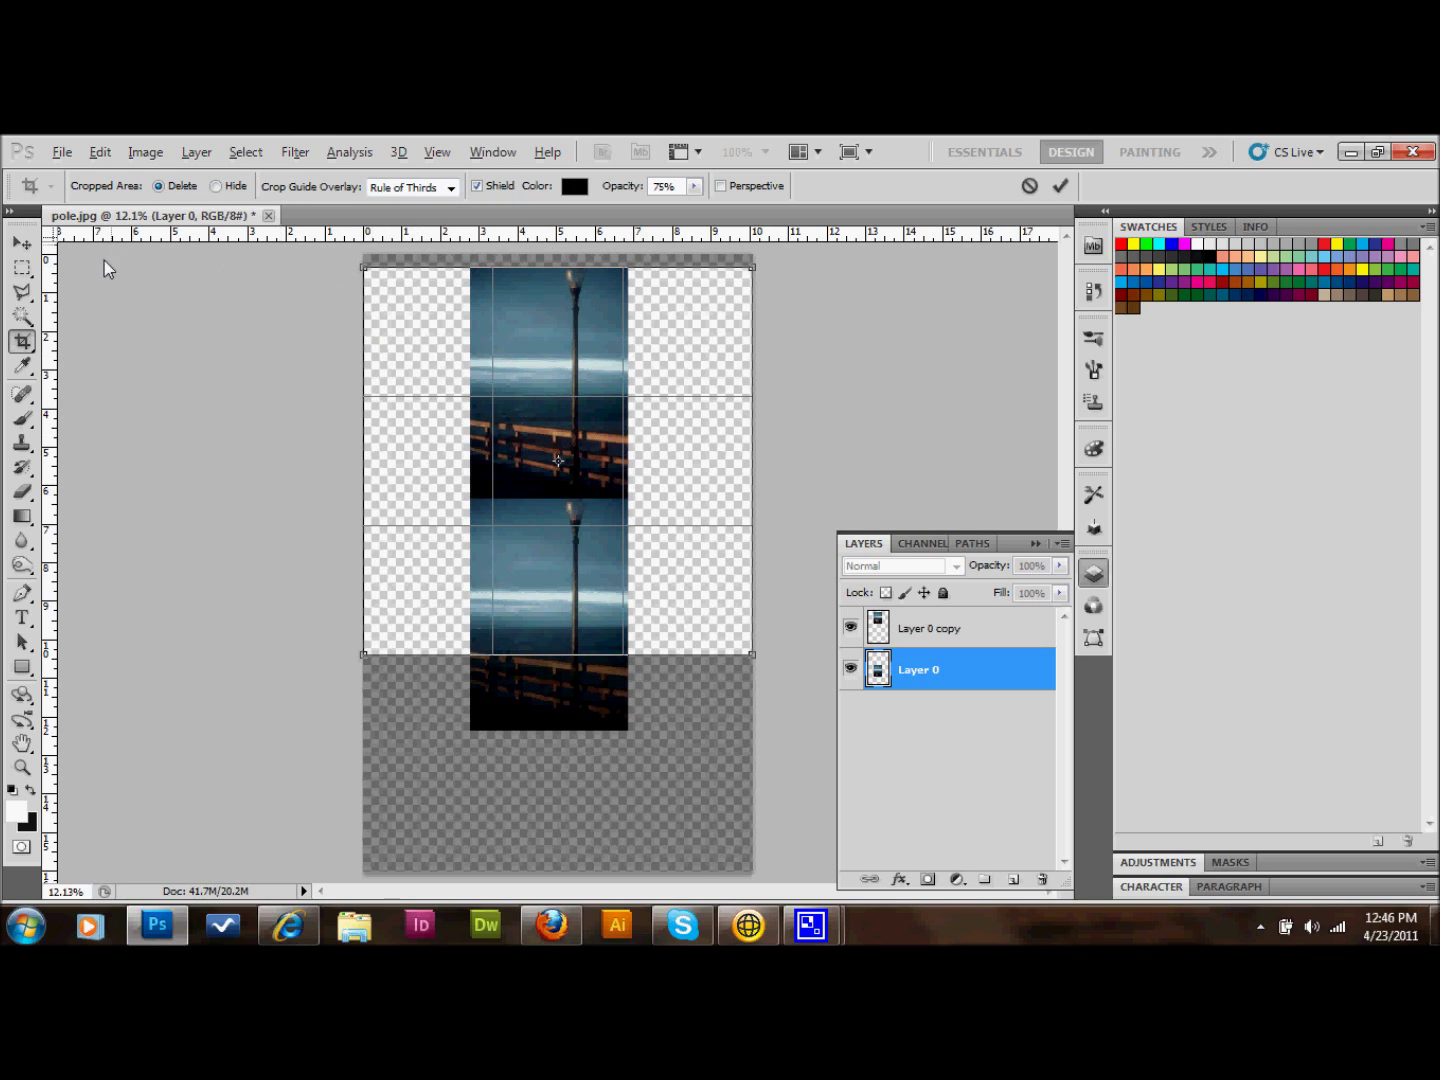
click(22, 343)
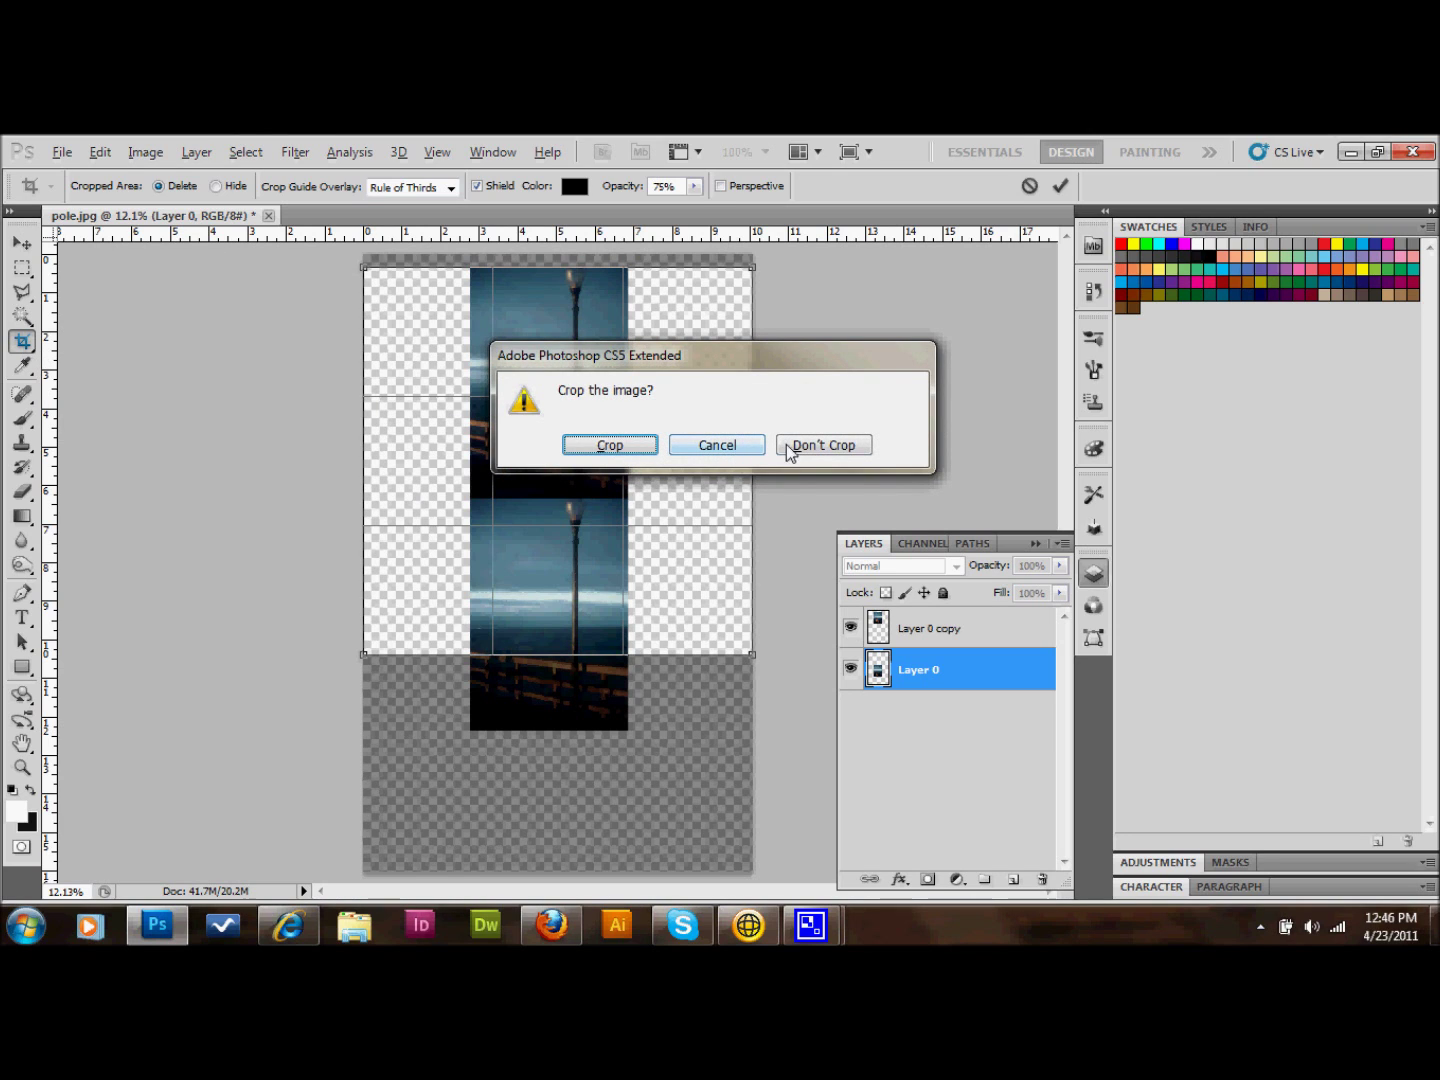
click(821, 443)
Clear the Crop tool's fixed width and height so the crop proportions are unconstrained
drag(150, 187, 75, 188)
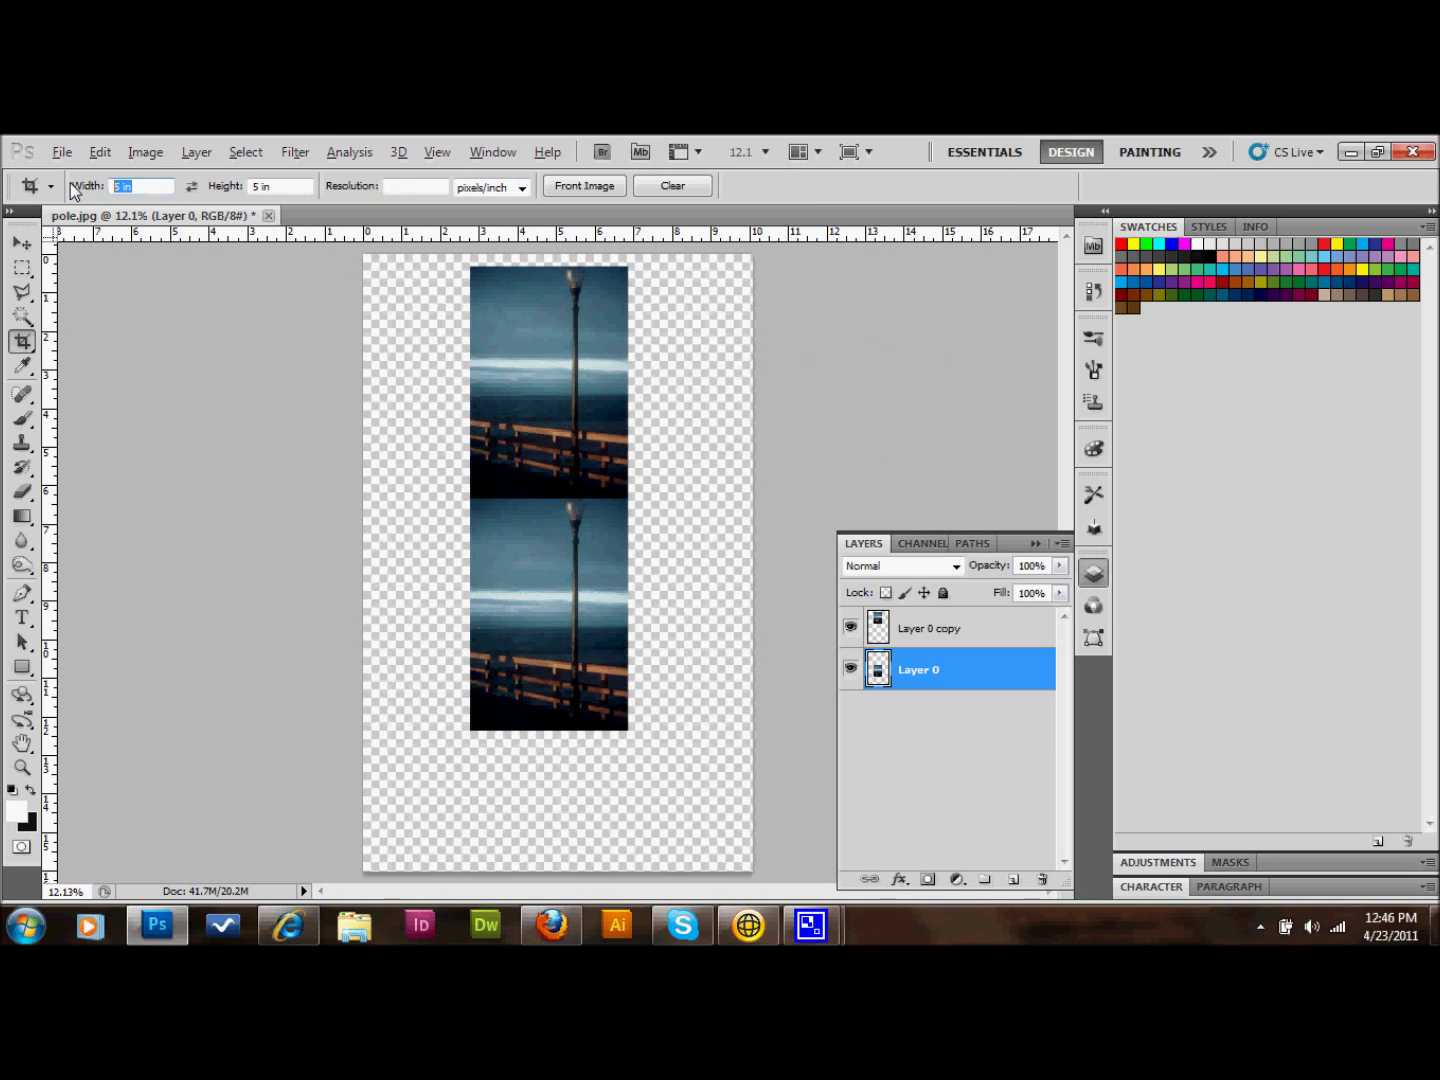
text(0)
click(276, 188)
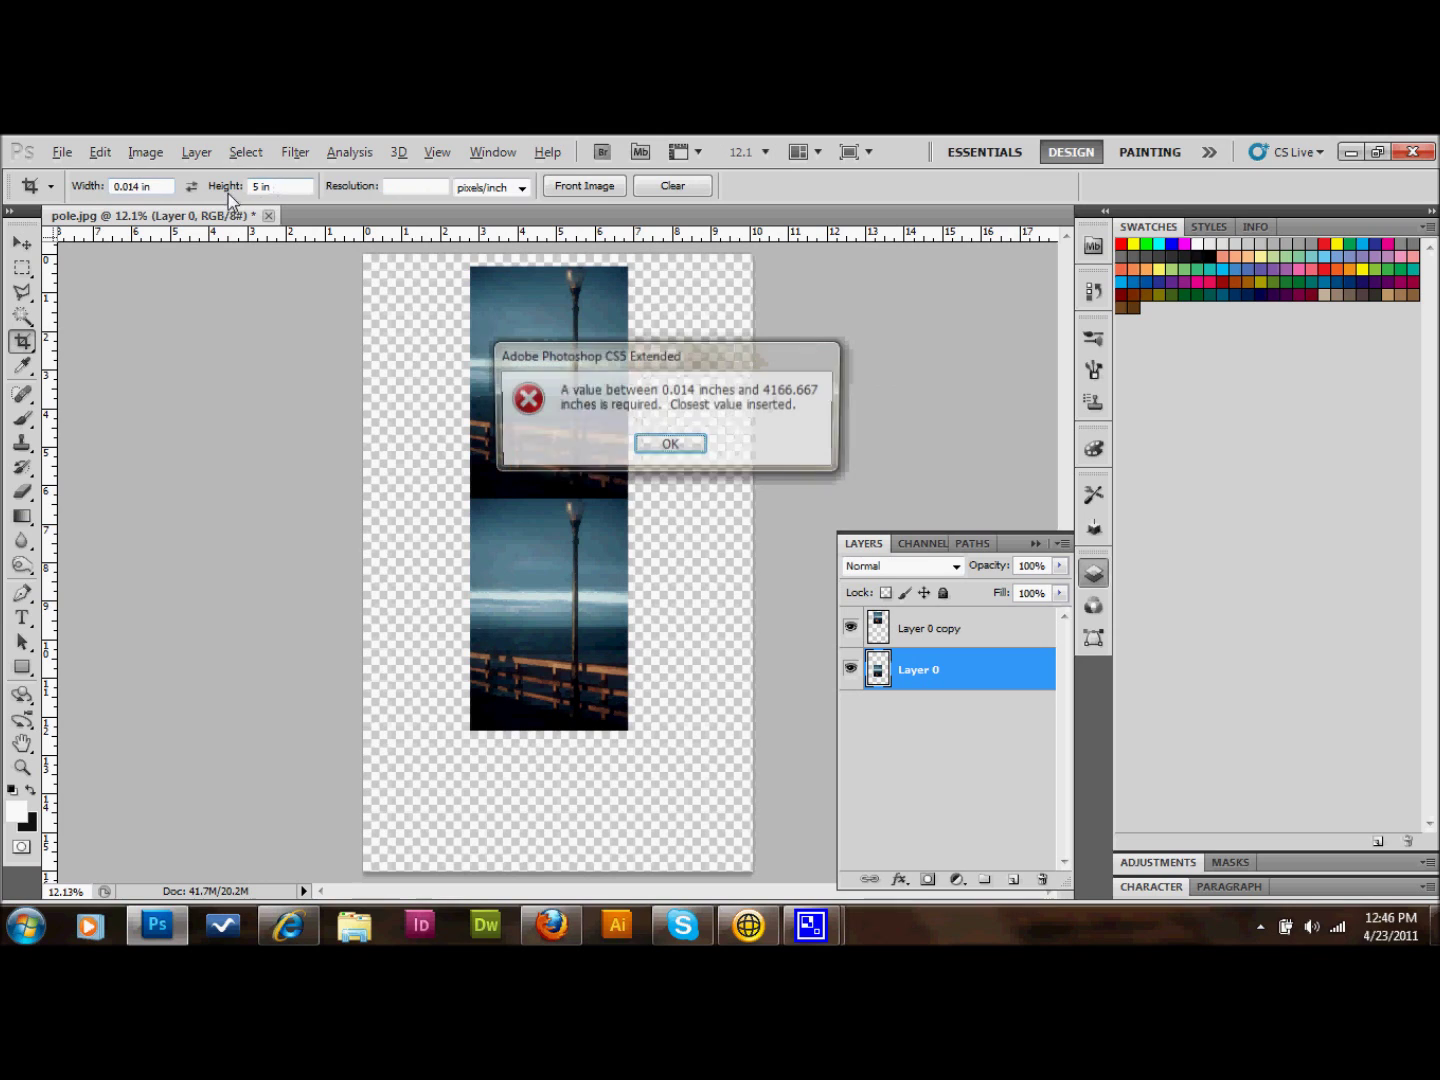
click(673, 446)
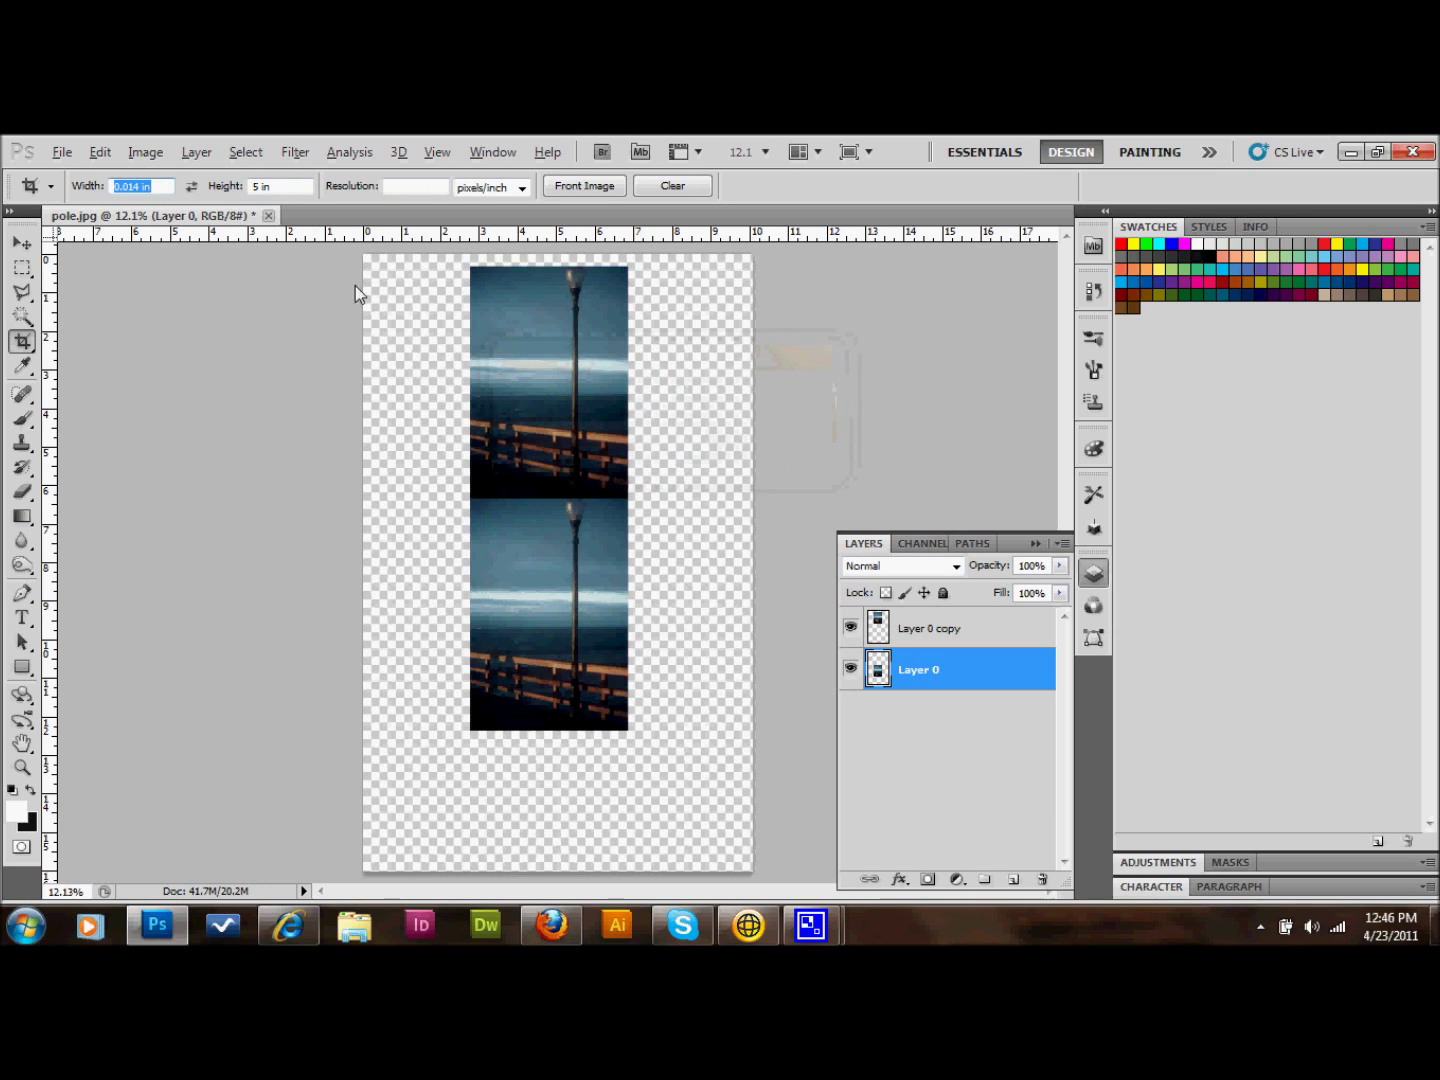
drag(298, 187, 119, 191)
key(BackSpace)
key(BackSpace)
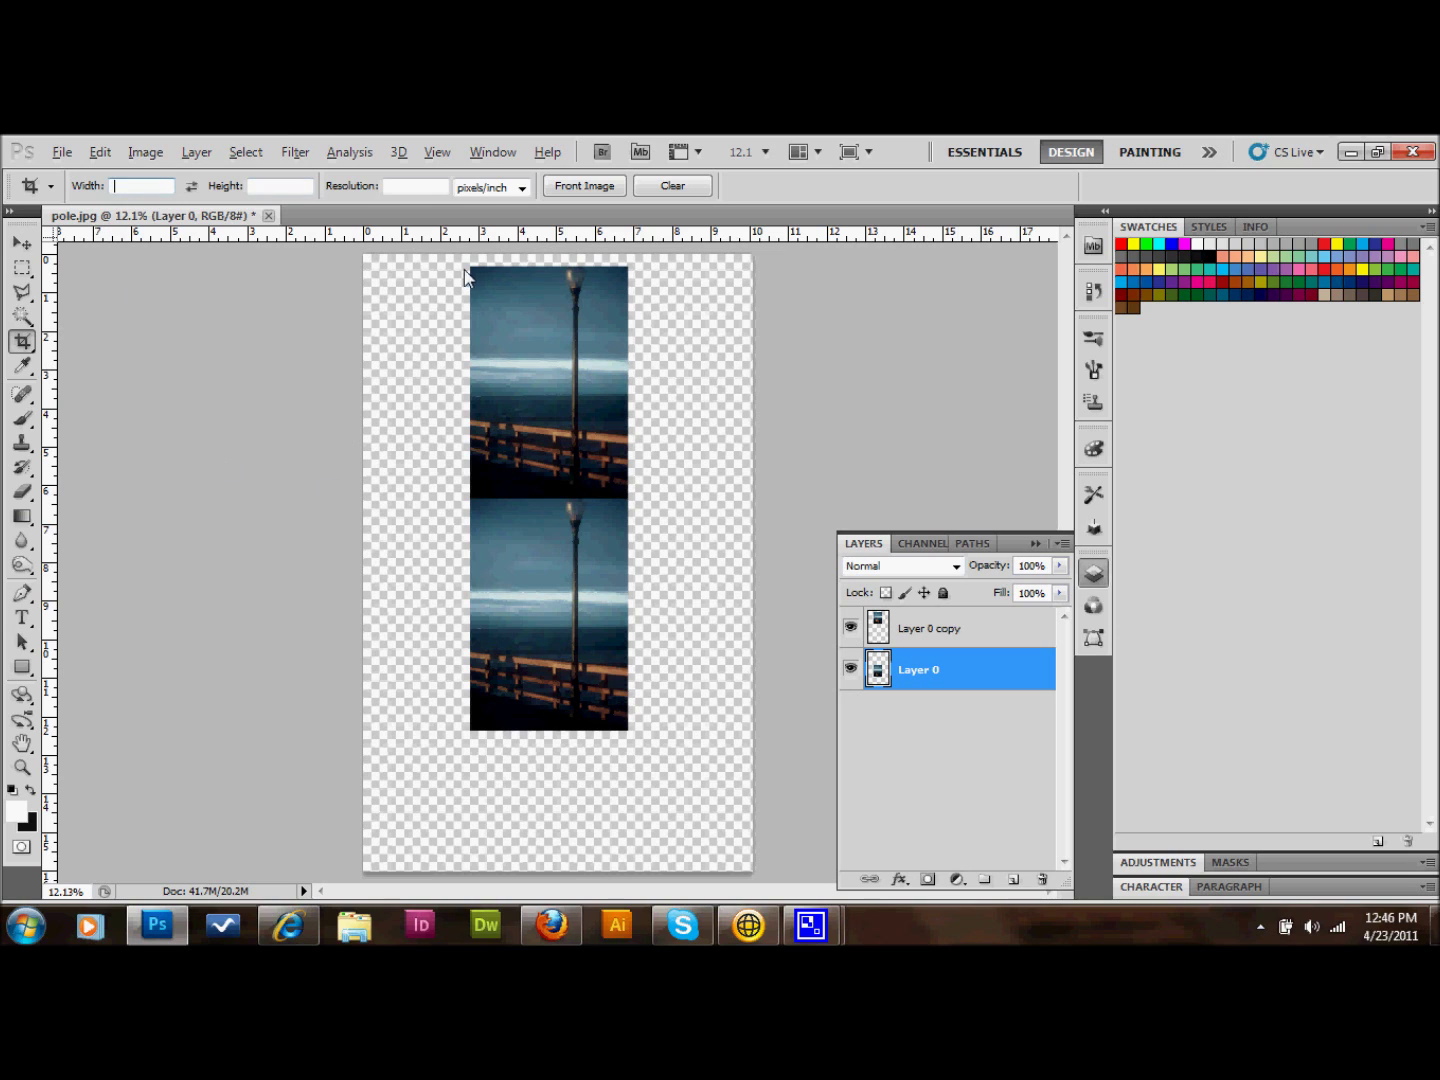
Crop away the empty canvas above and below the two stacked photos, keeping the full canvas width
drag(471, 266, 845, 732)
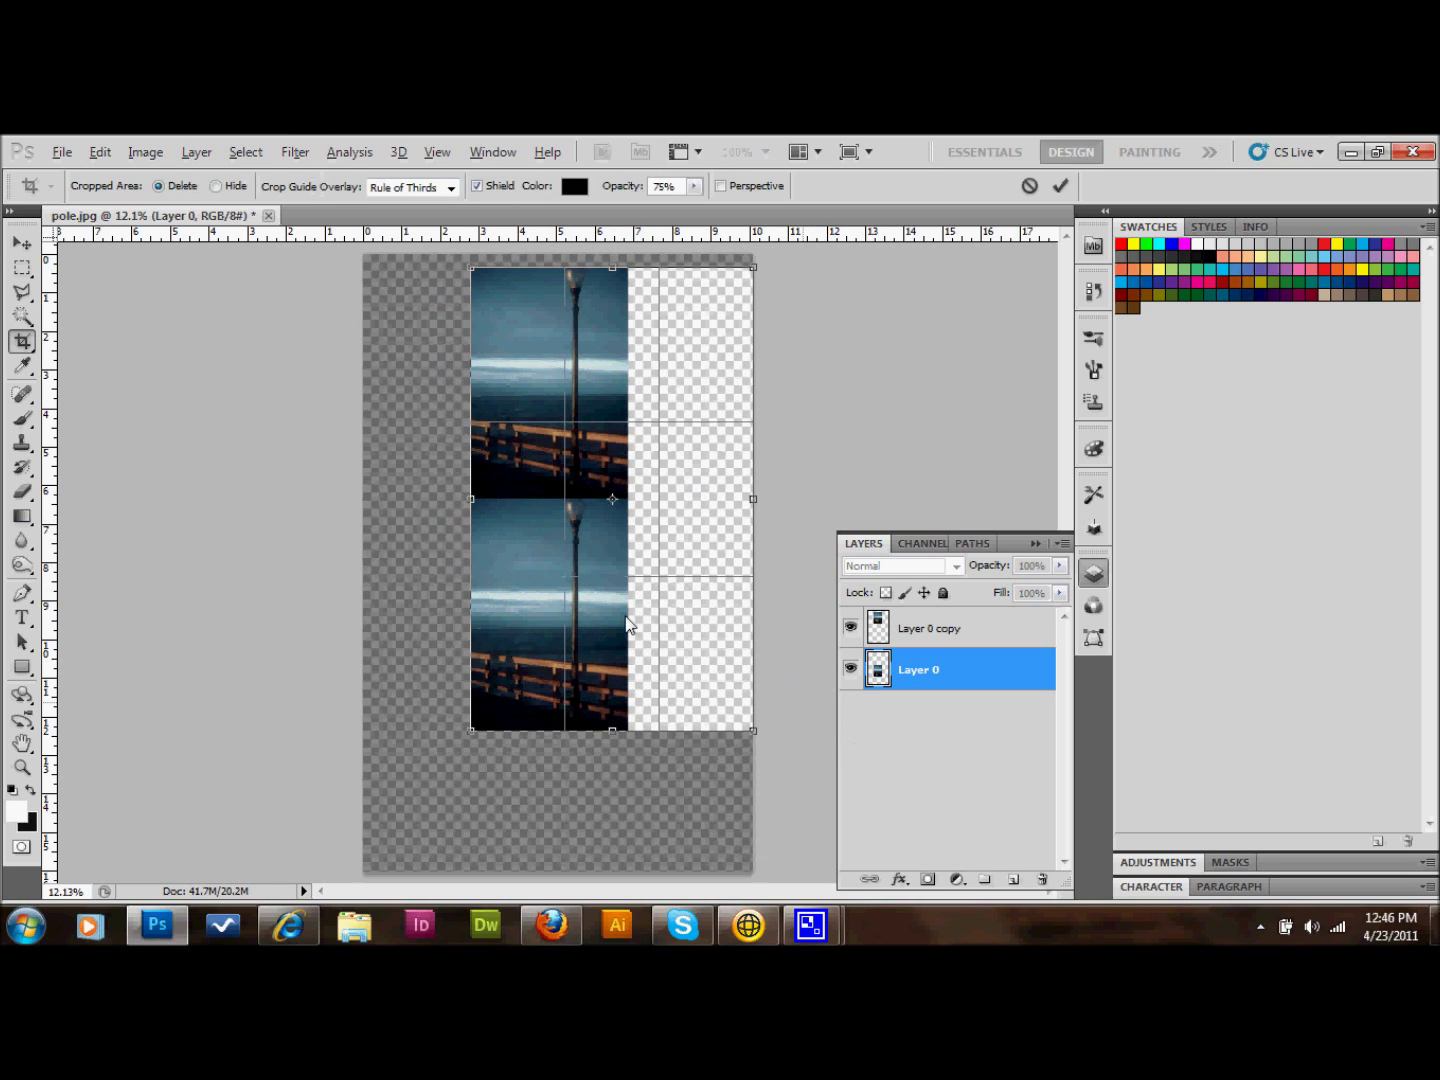
drag(473, 499, 367, 504)
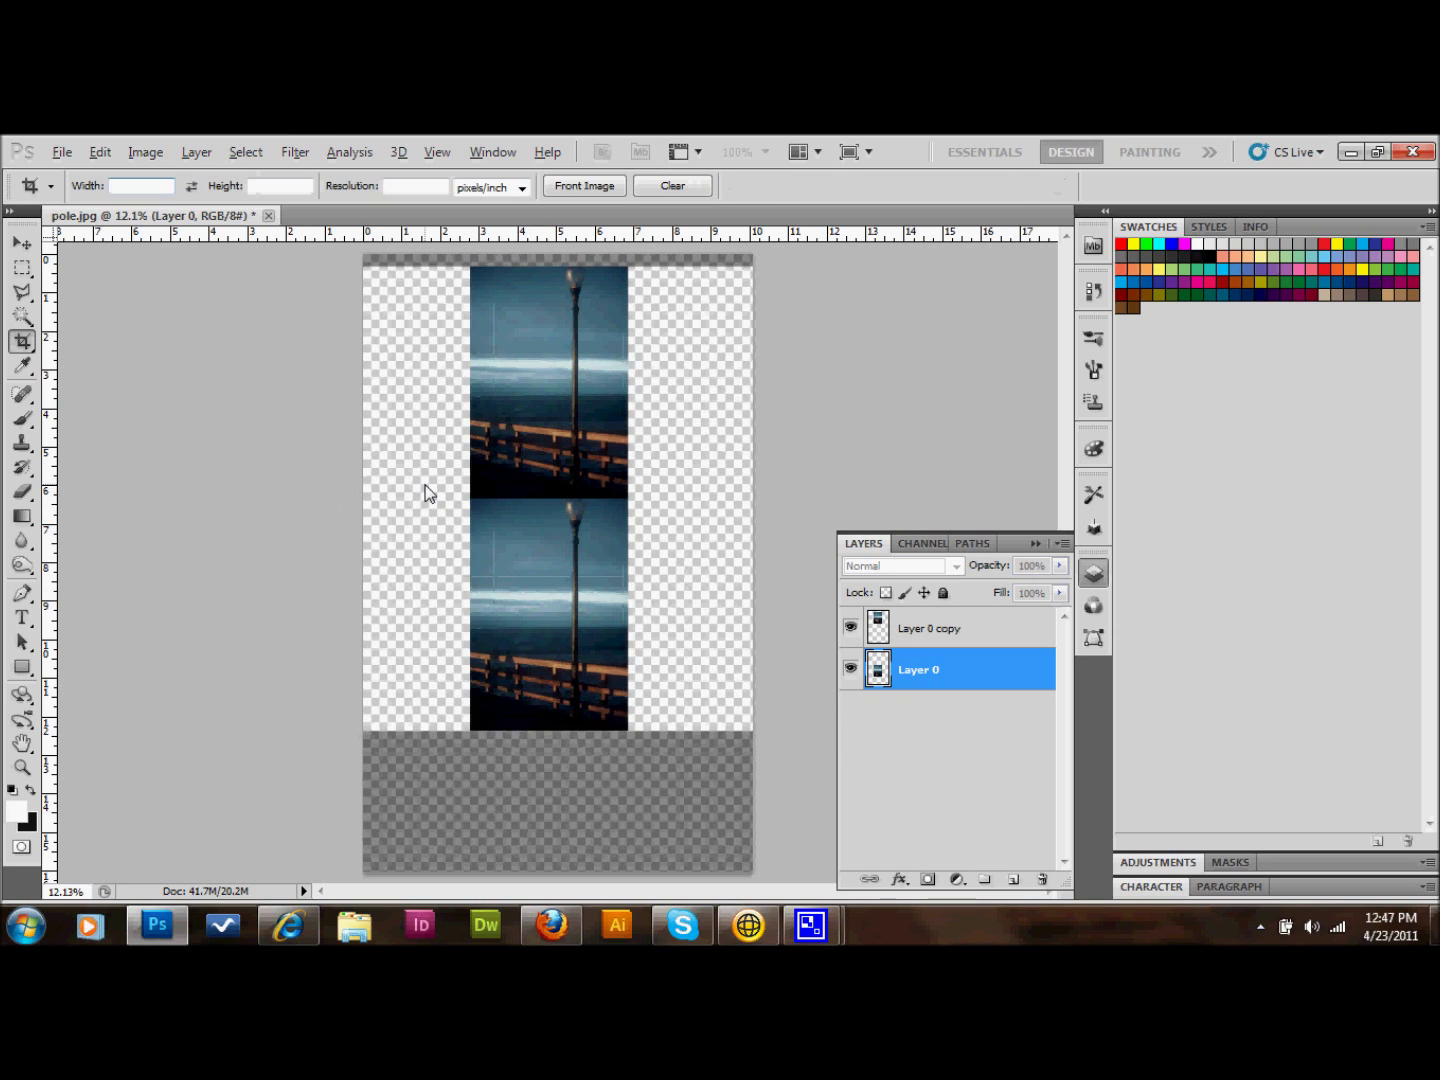
key(Return)
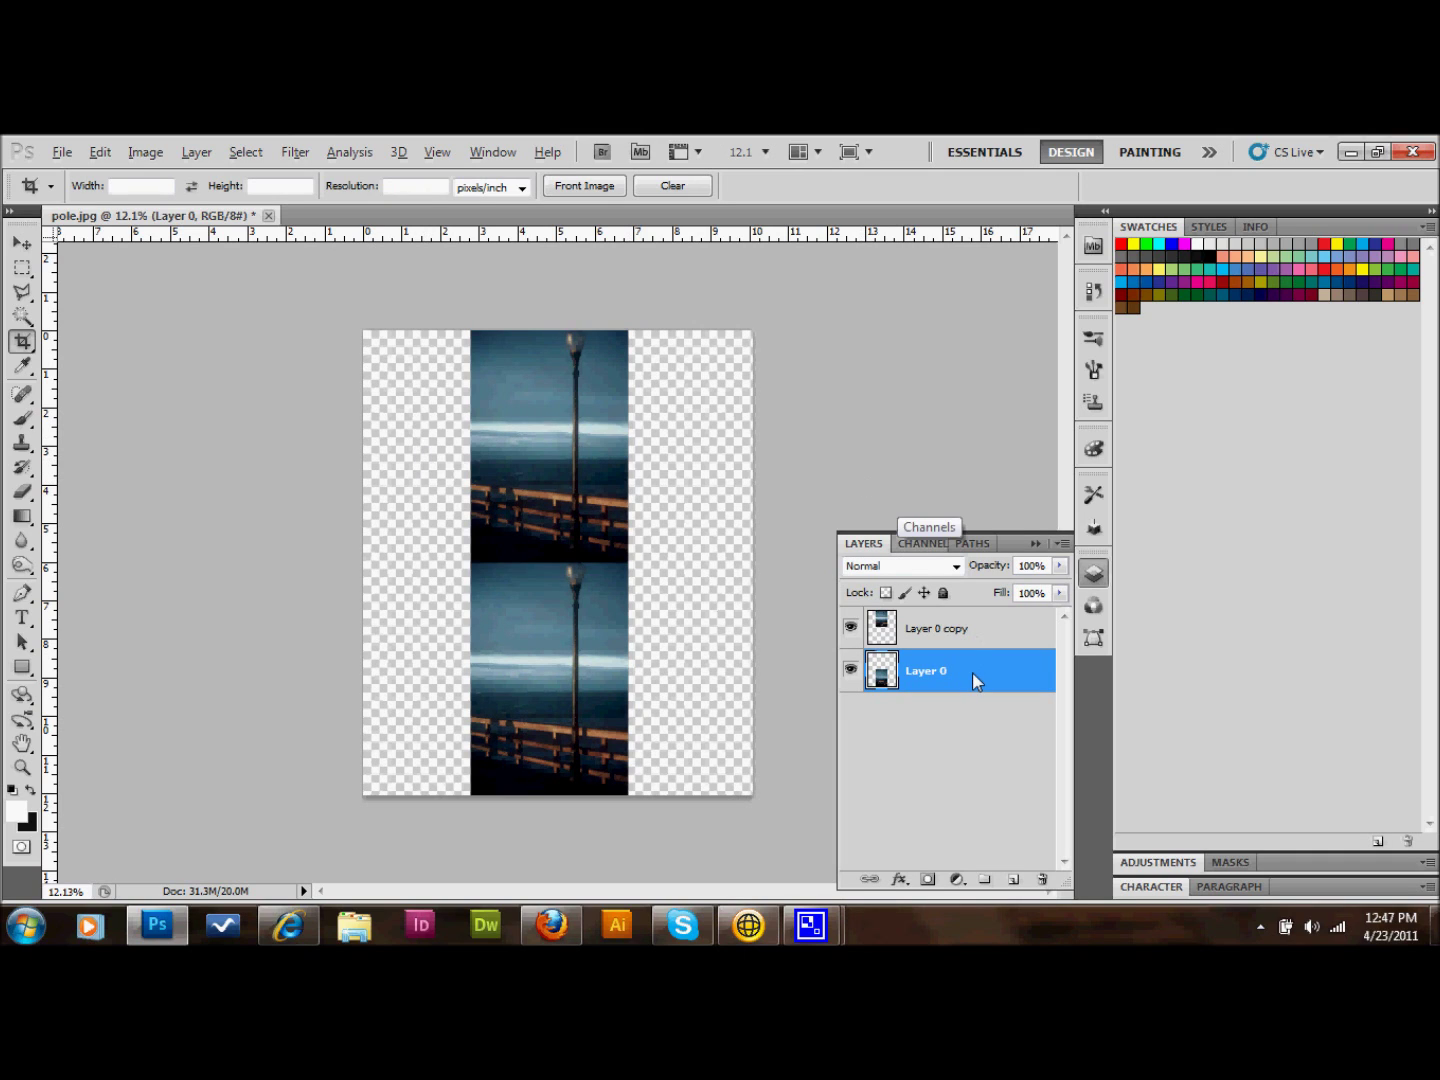
Stretch Layer 0 horizontally with a regular transform to both canvas edges, about 249% width, keeping its height
click(23, 243)
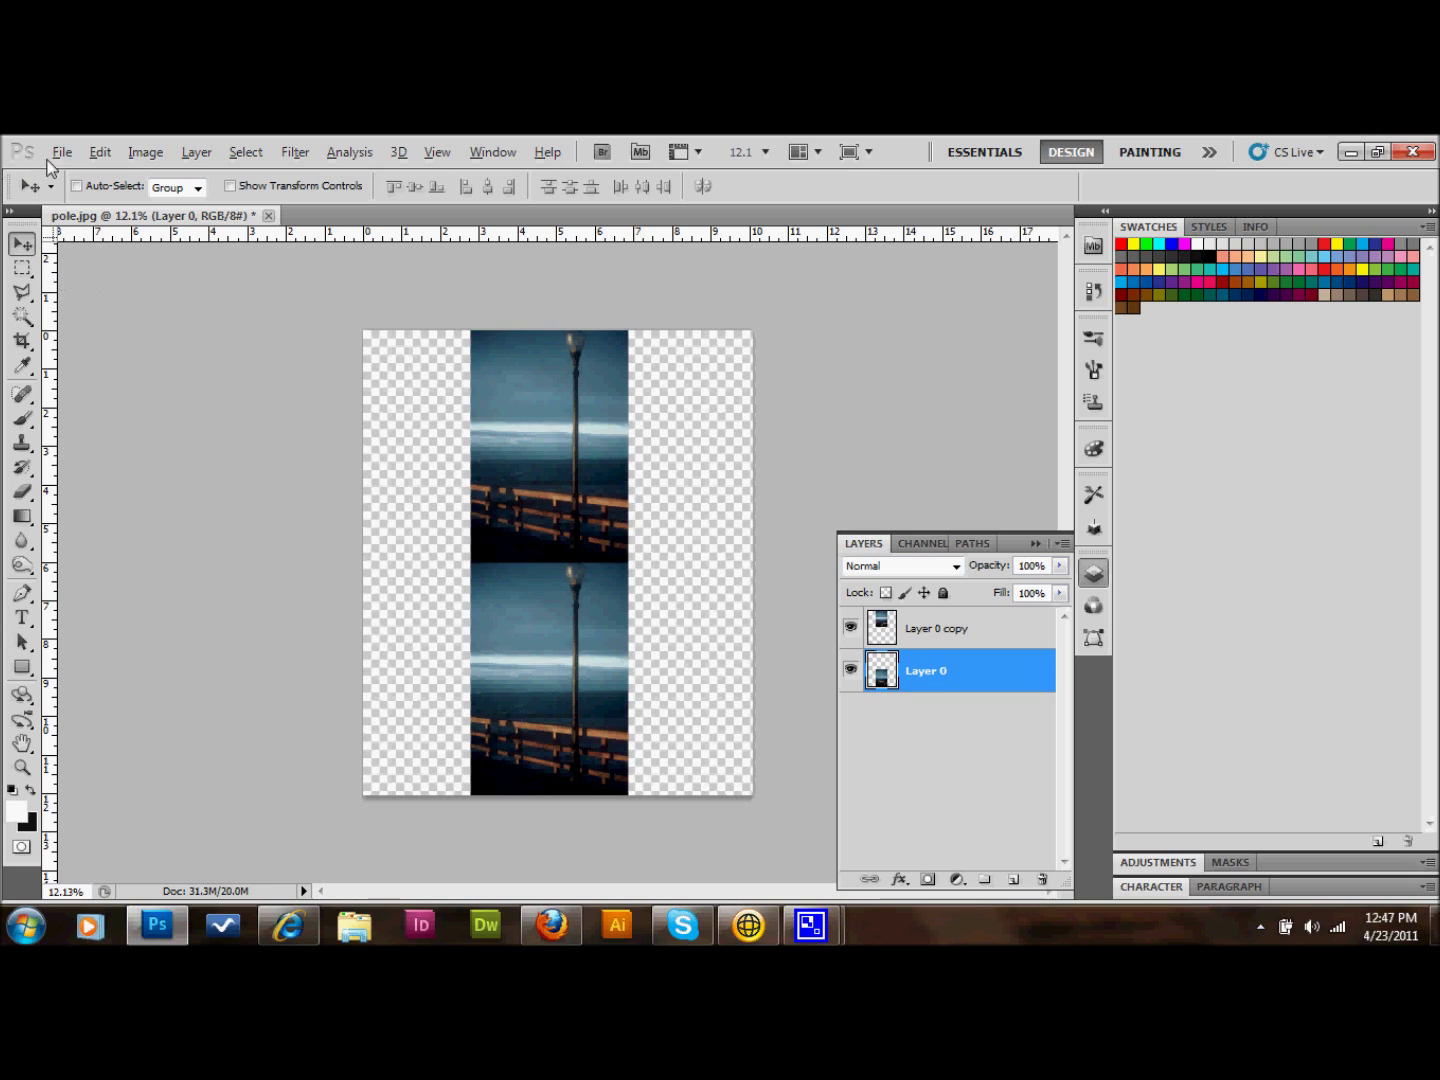
click(95, 157)
mouse_move(302, 572)
click(469, 588)
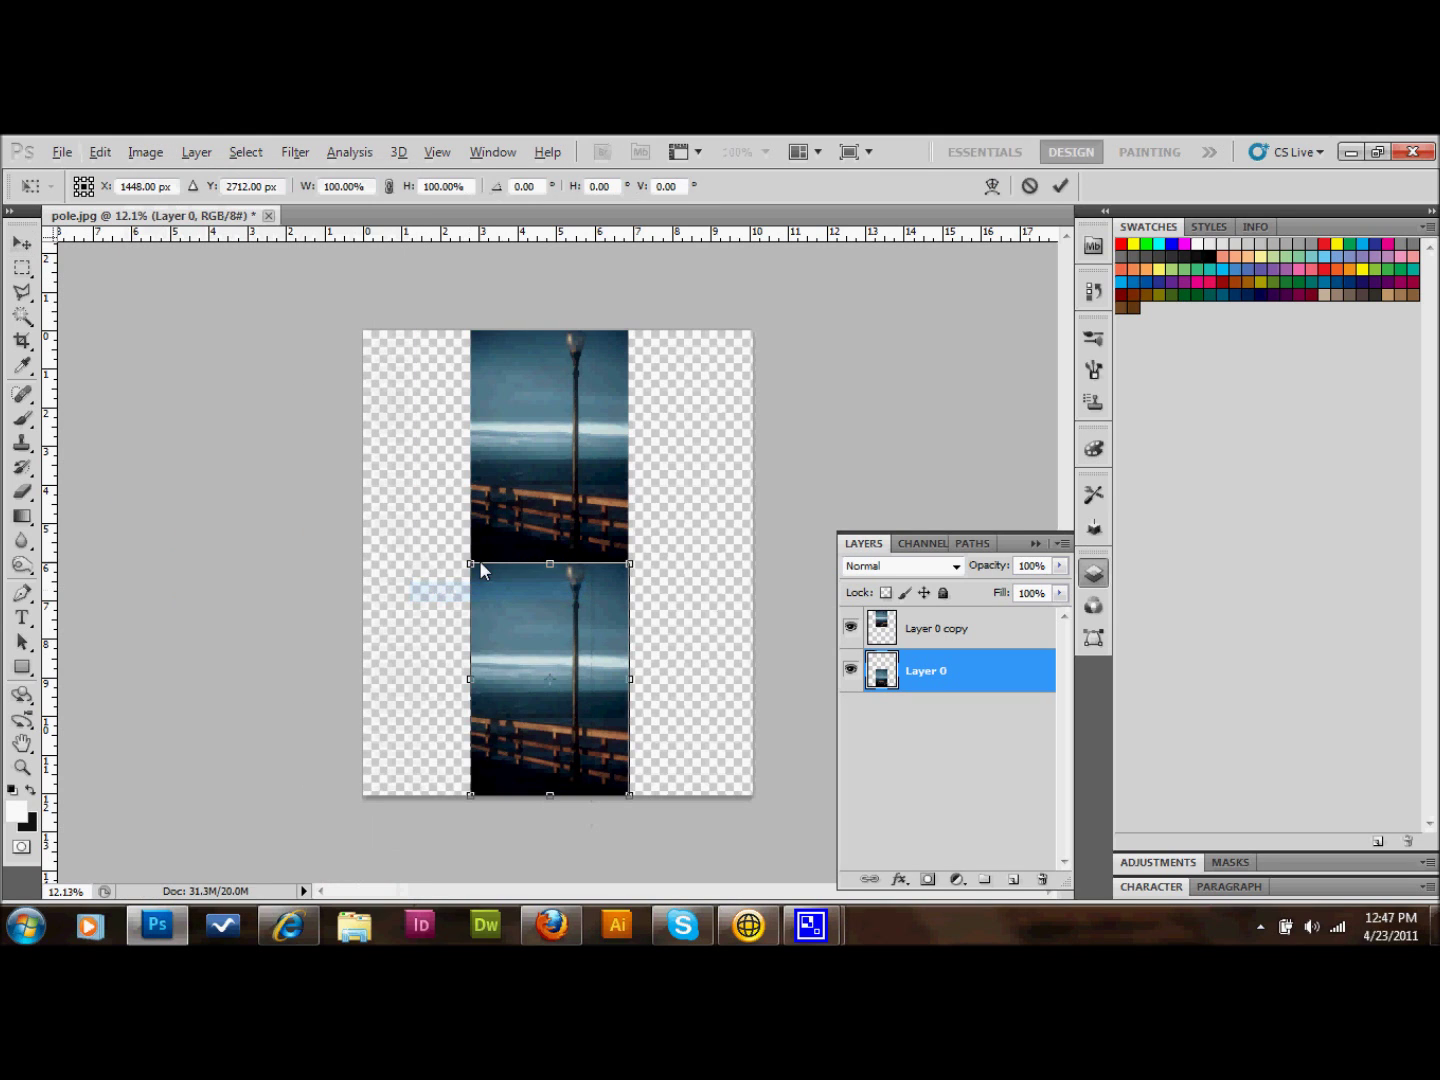
drag(629, 680, 756, 686)
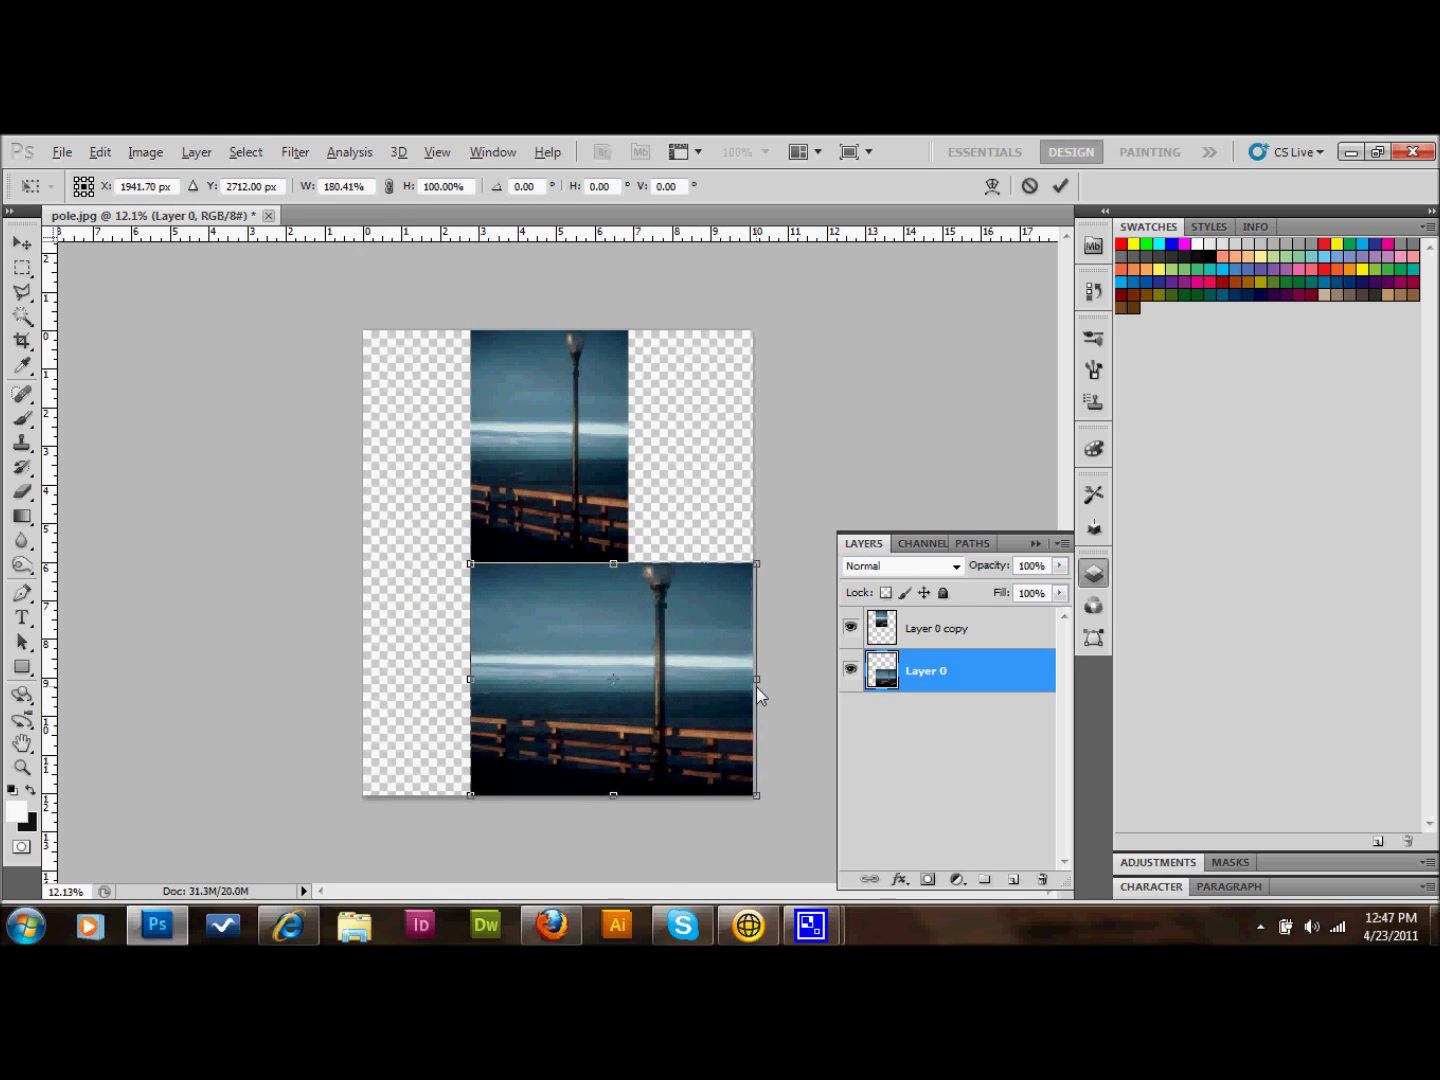
drag(471, 679, 363, 682)
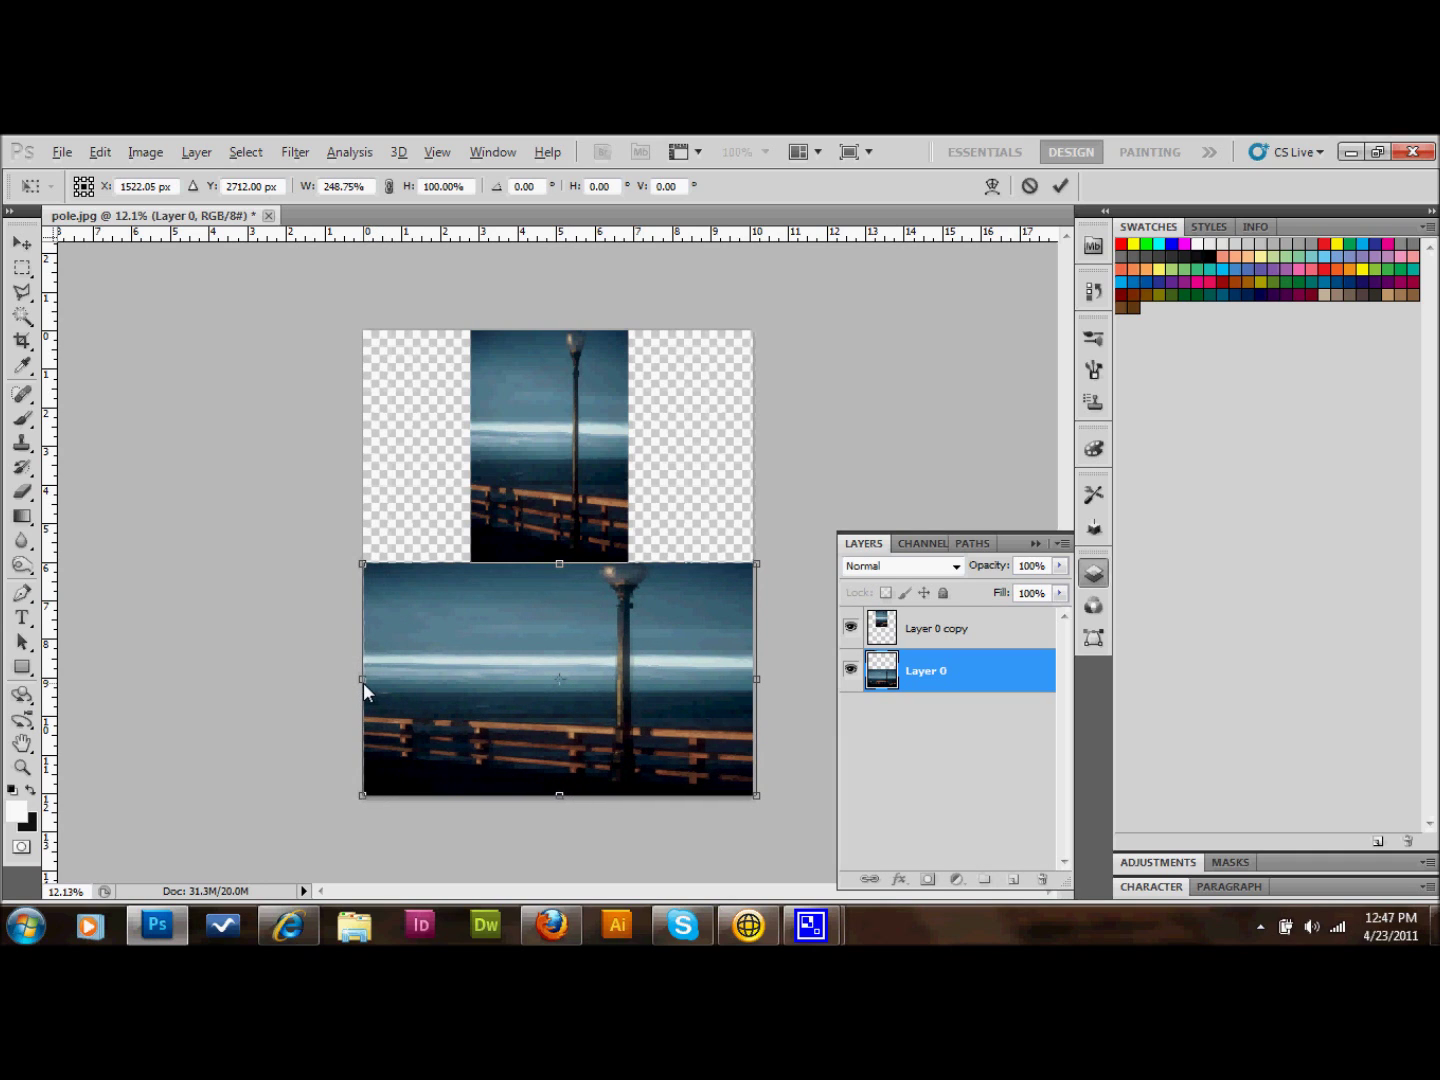
double_click(507, 665)
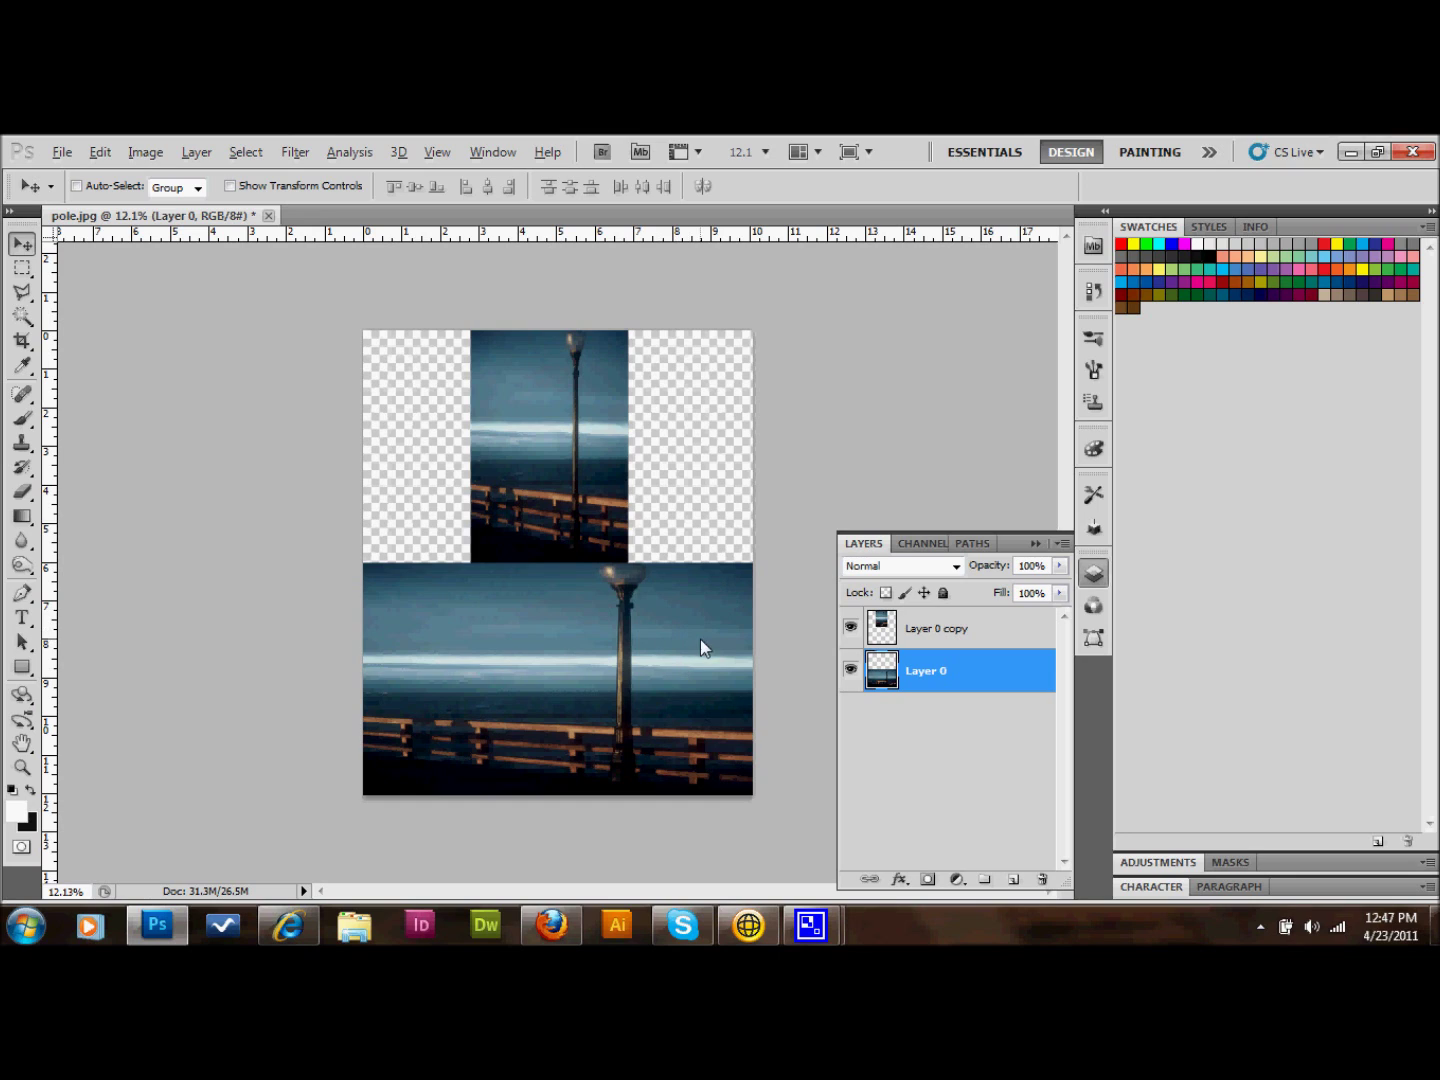
Stretch Layer 0 copy horizontally to both canvas edges with Content-Aware Scale, then collapse the layer list
click(1004, 636)
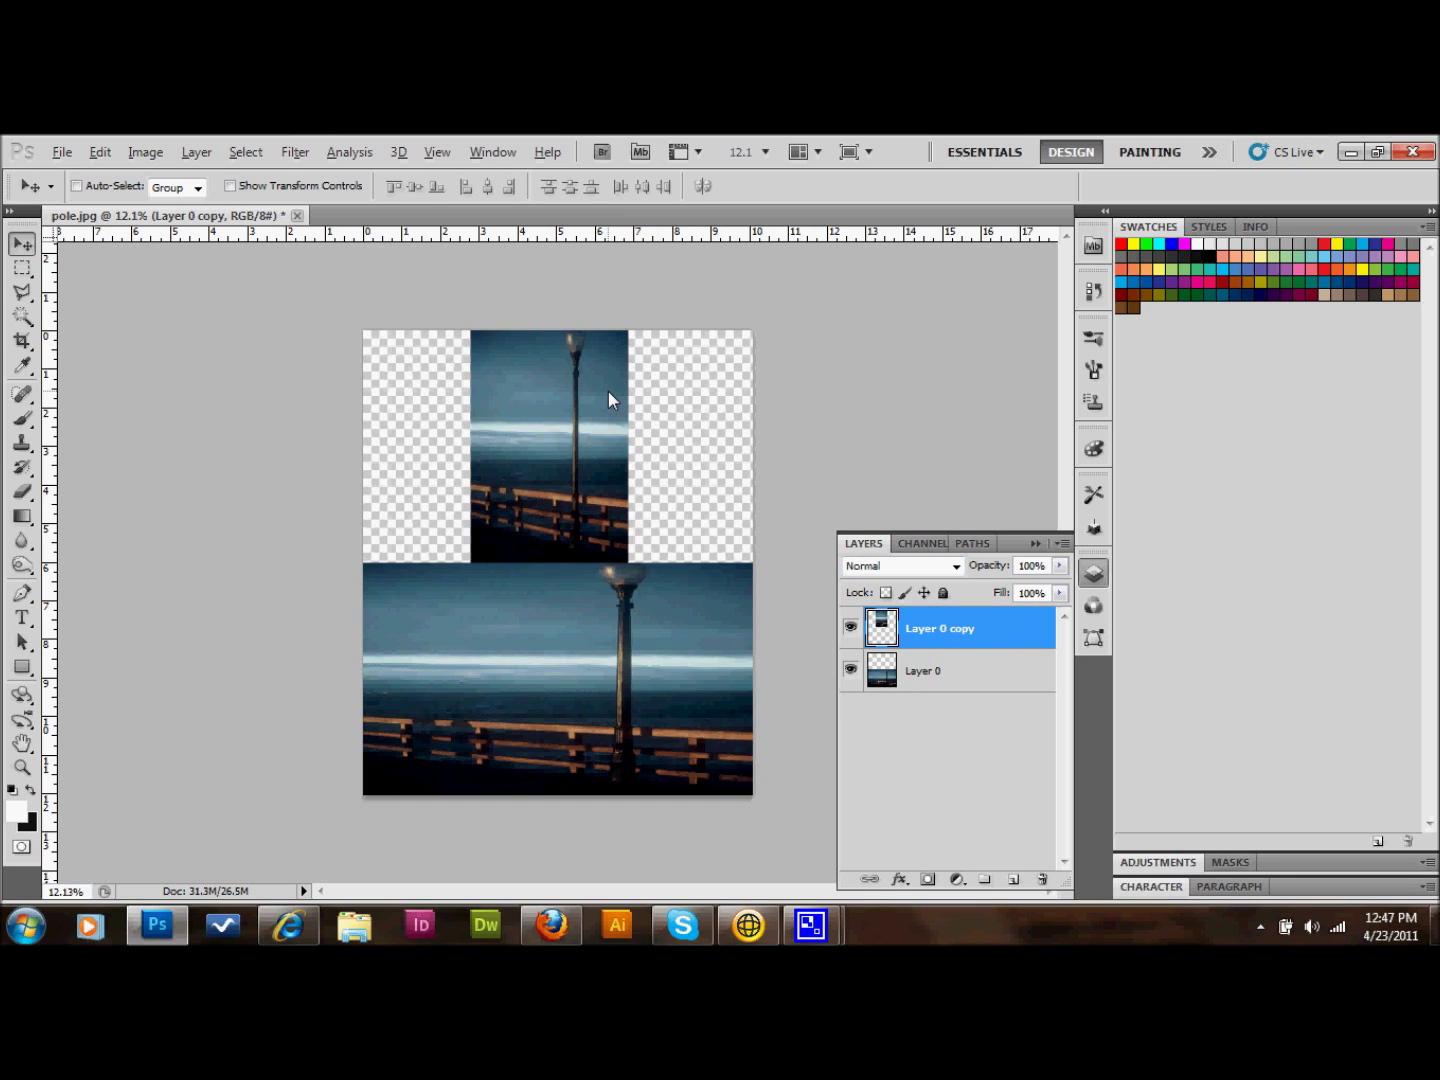
click(101, 152)
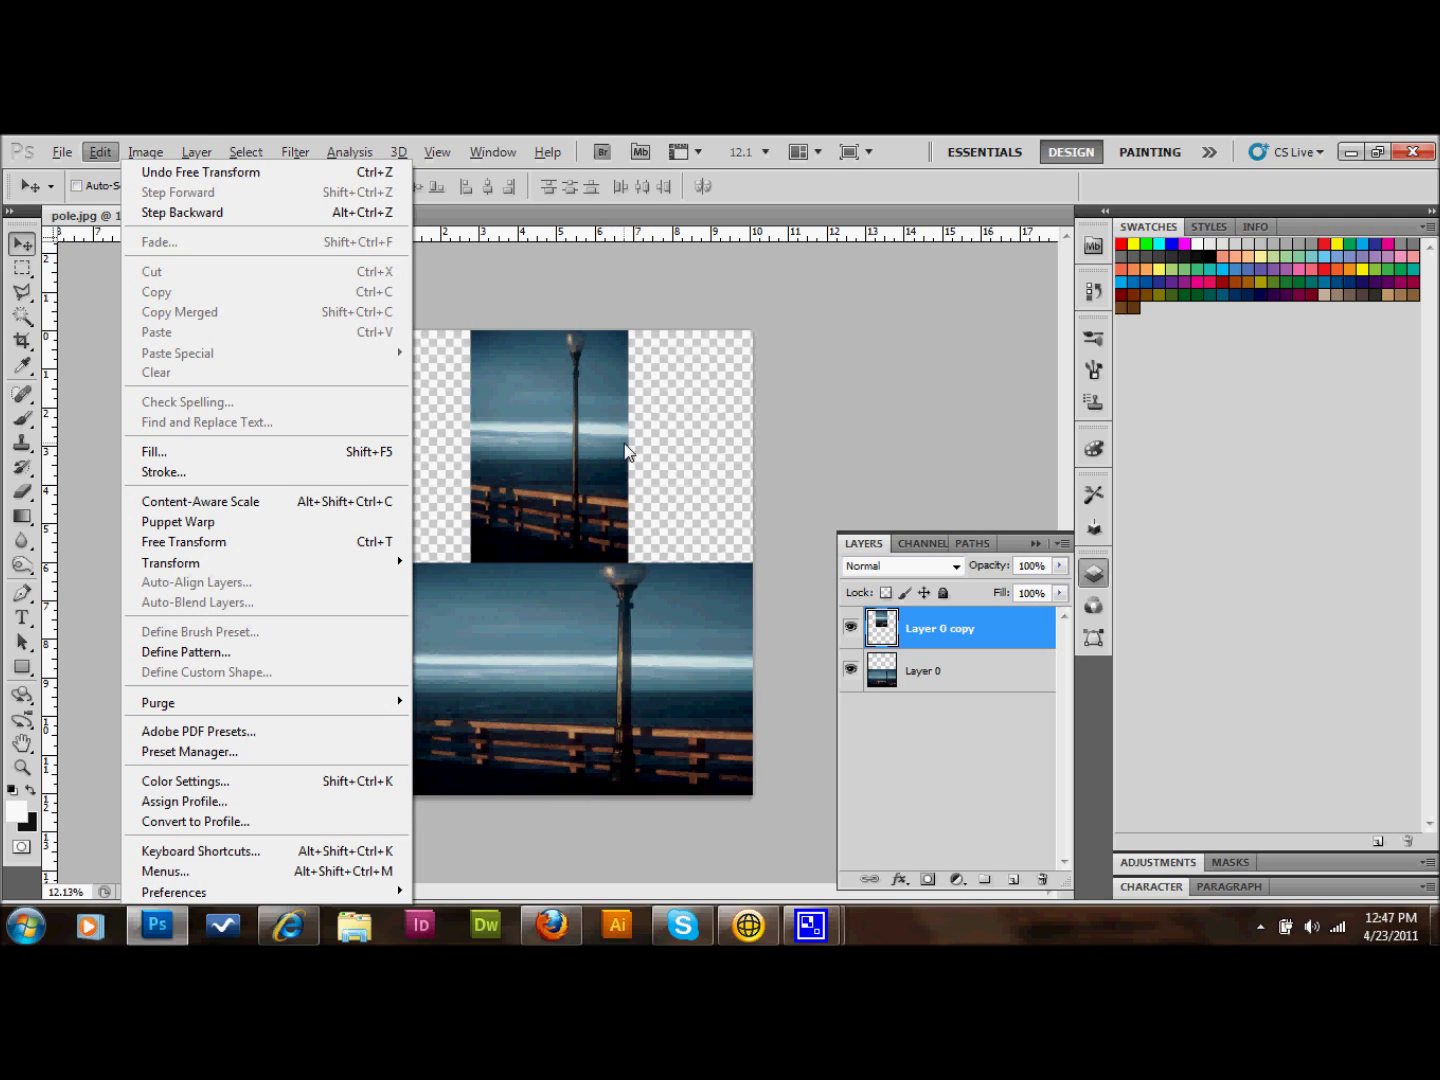
click(289, 502)
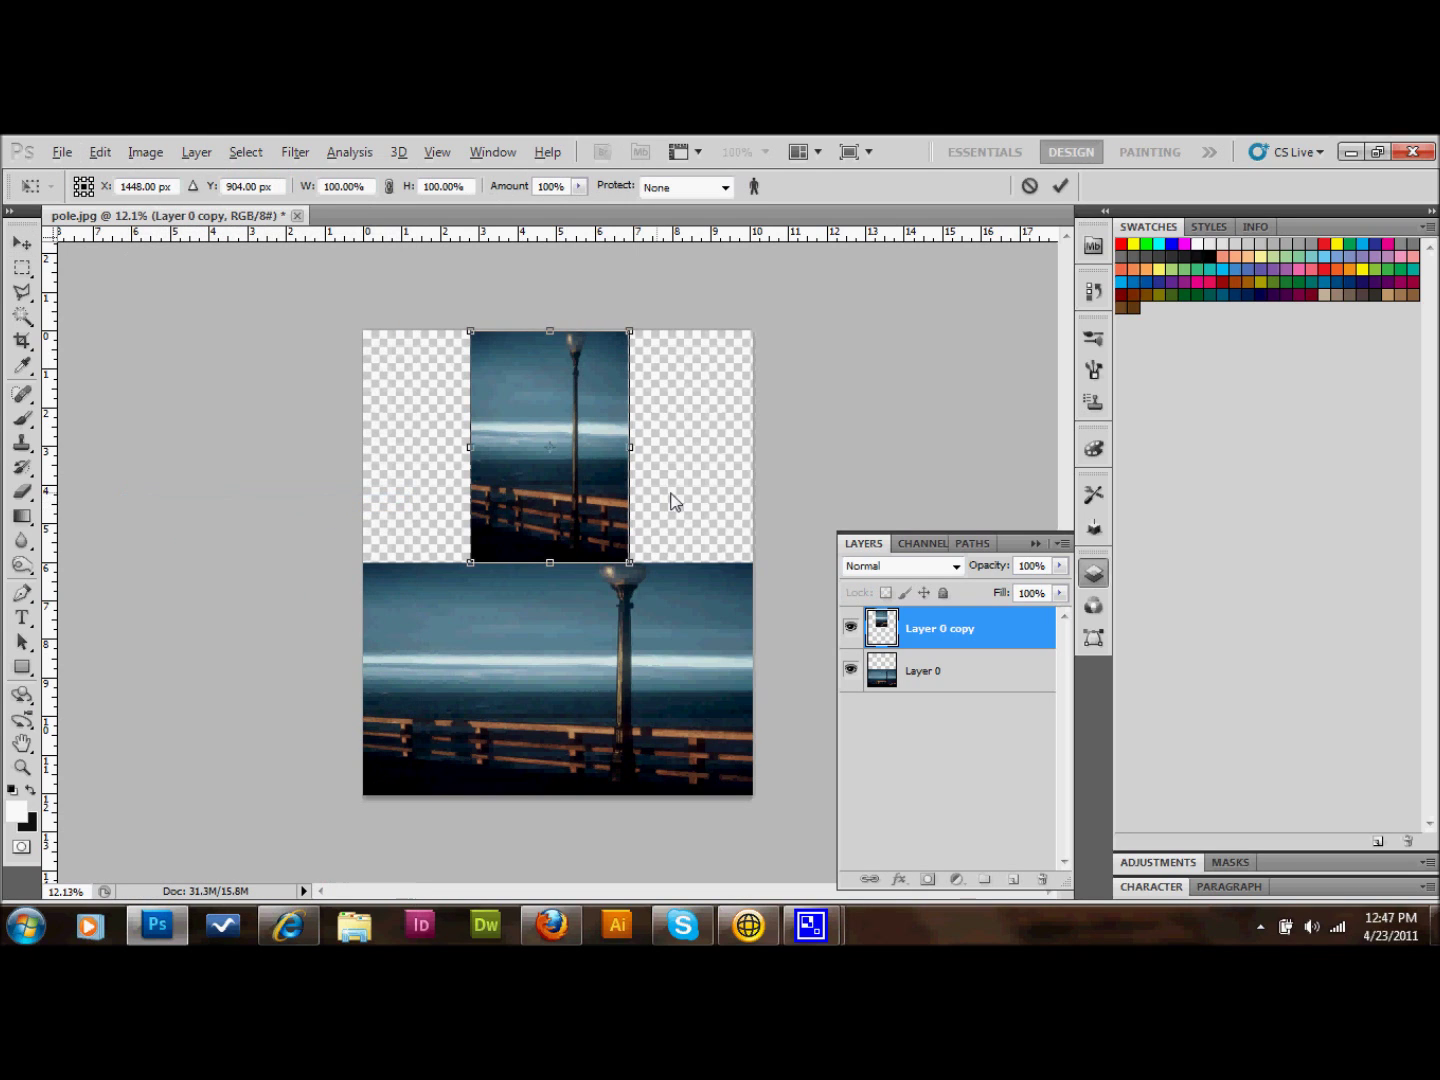
drag(634, 450, 752, 453)
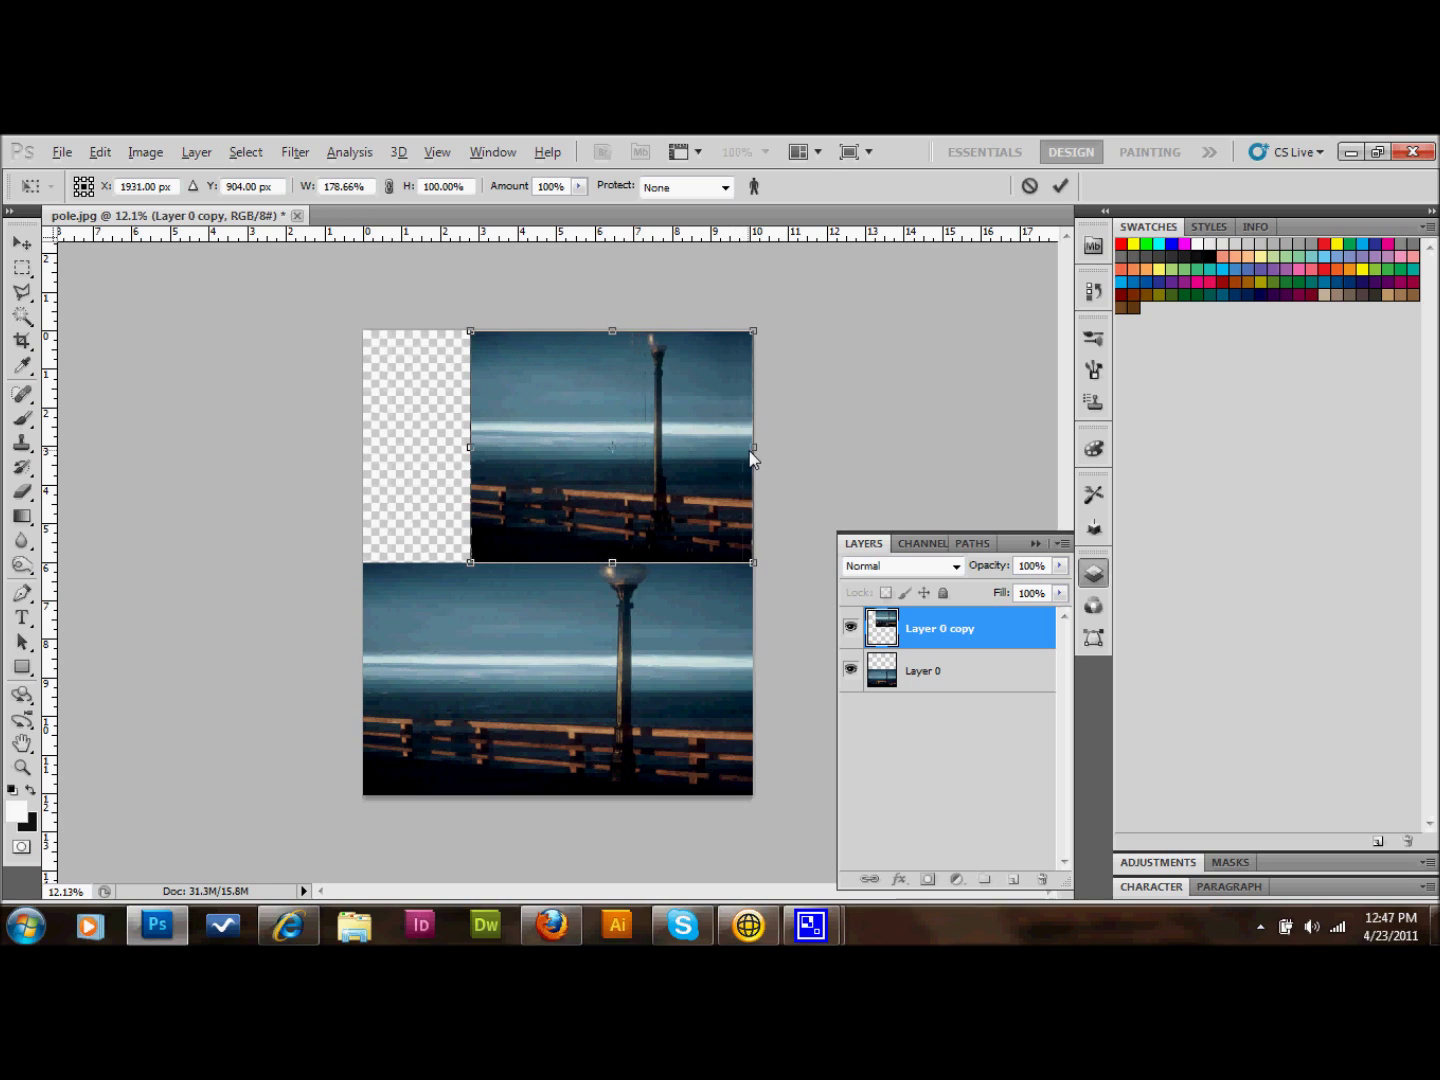
drag(476, 445, 369, 447)
key(Return)
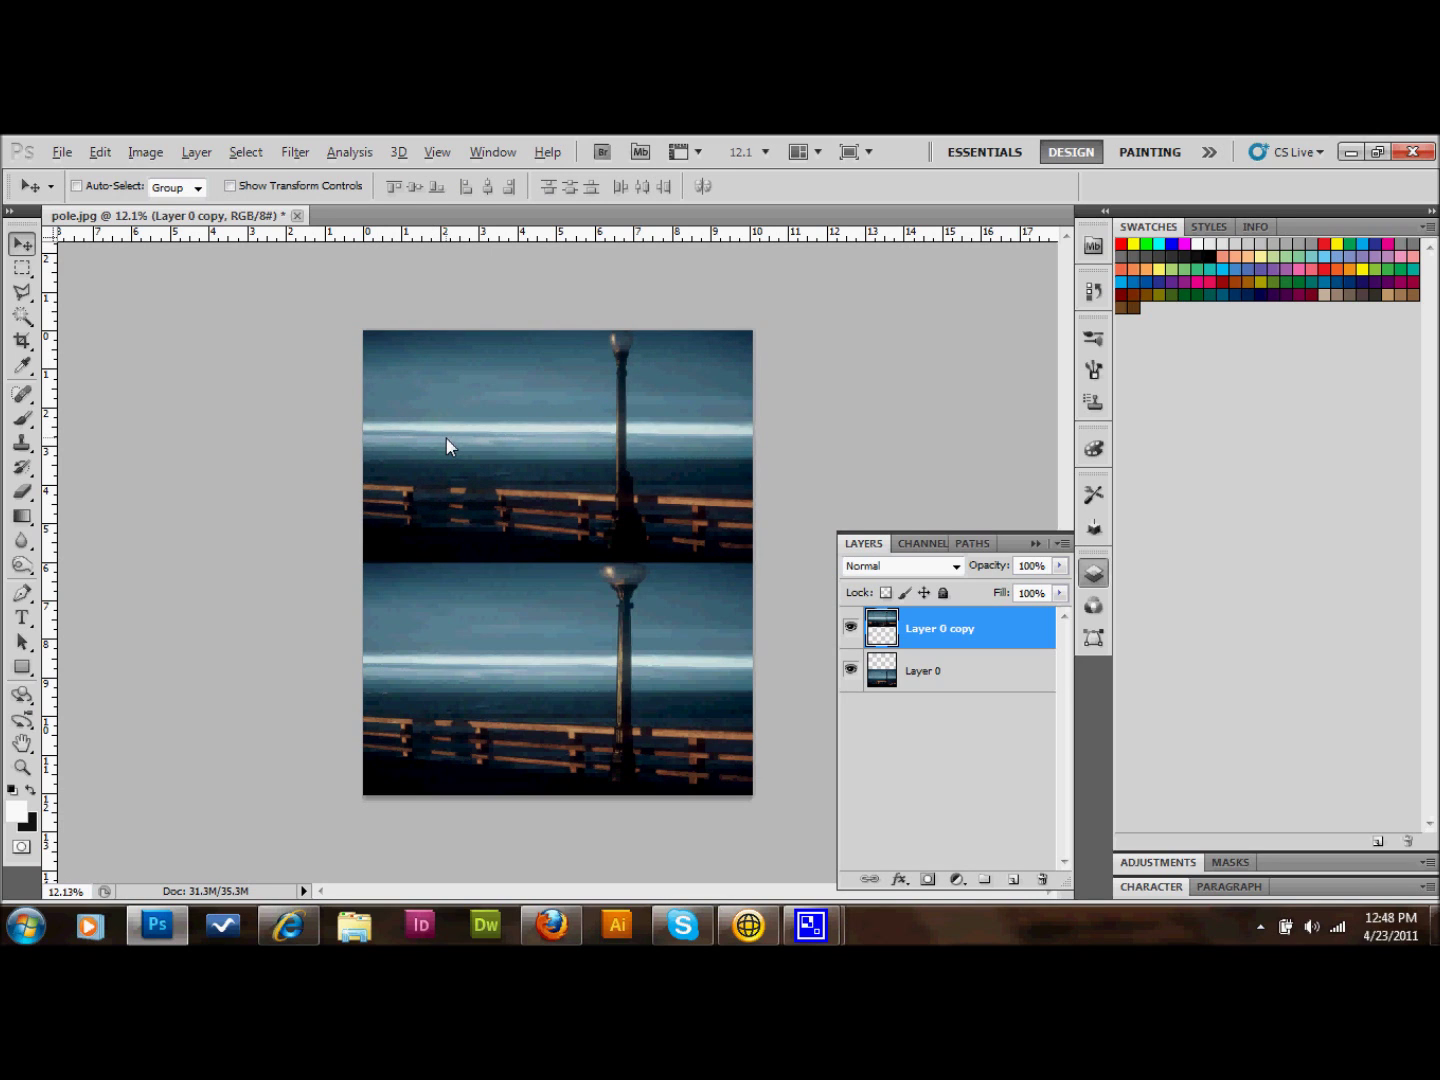
key(ctrl+plus)
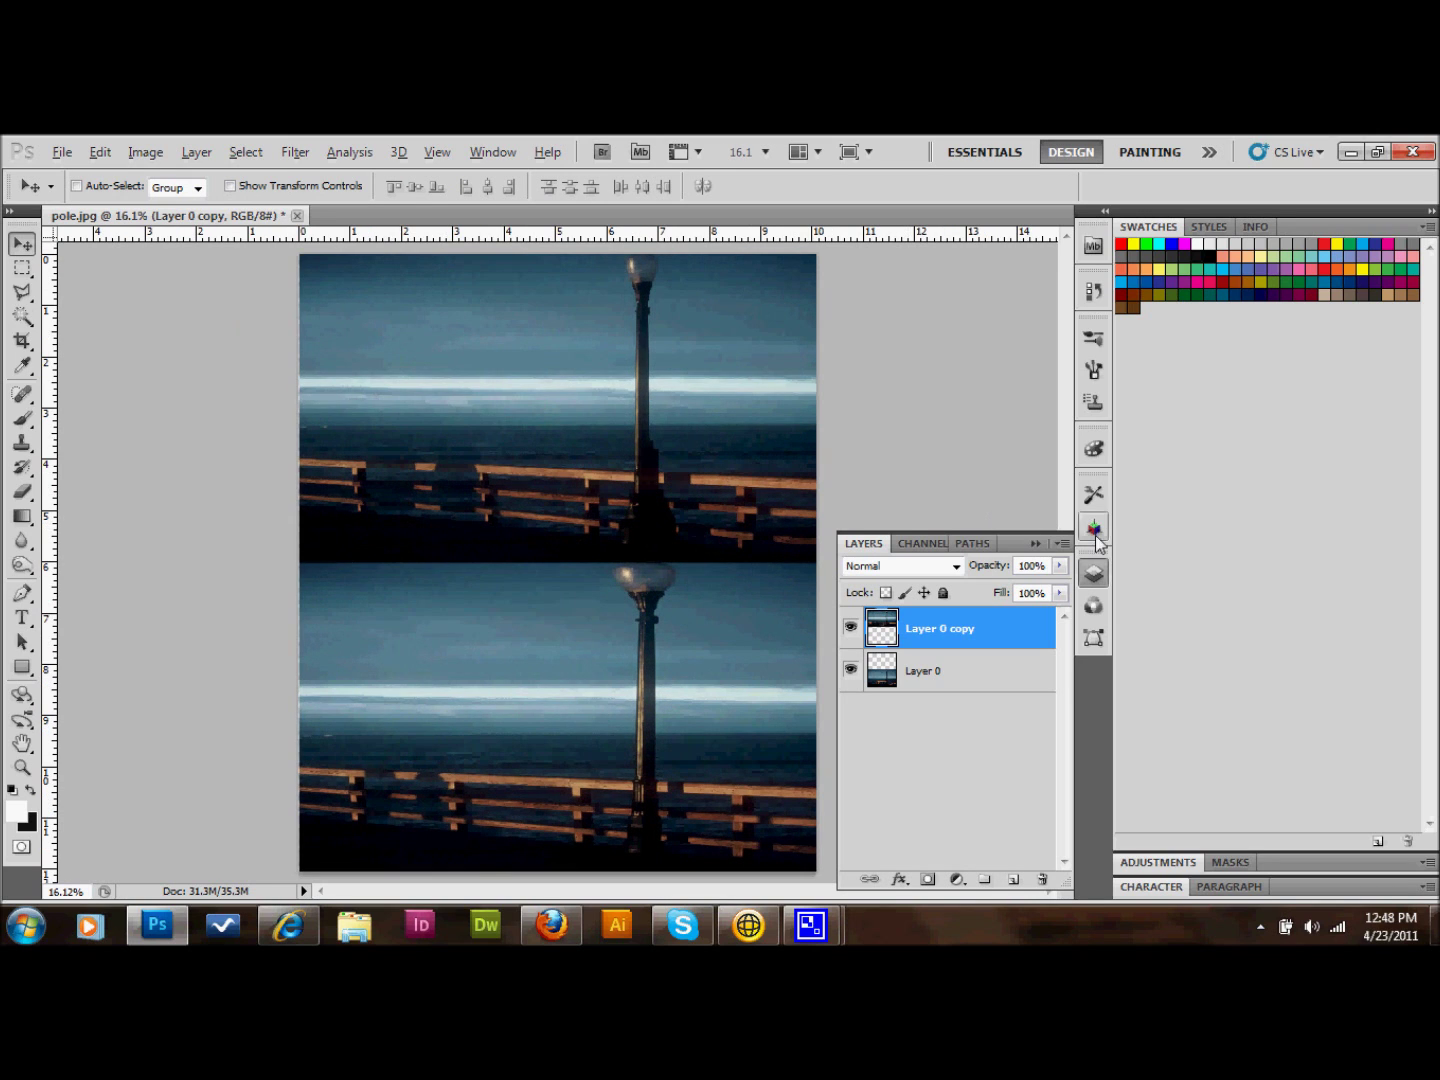
click(1035, 543)
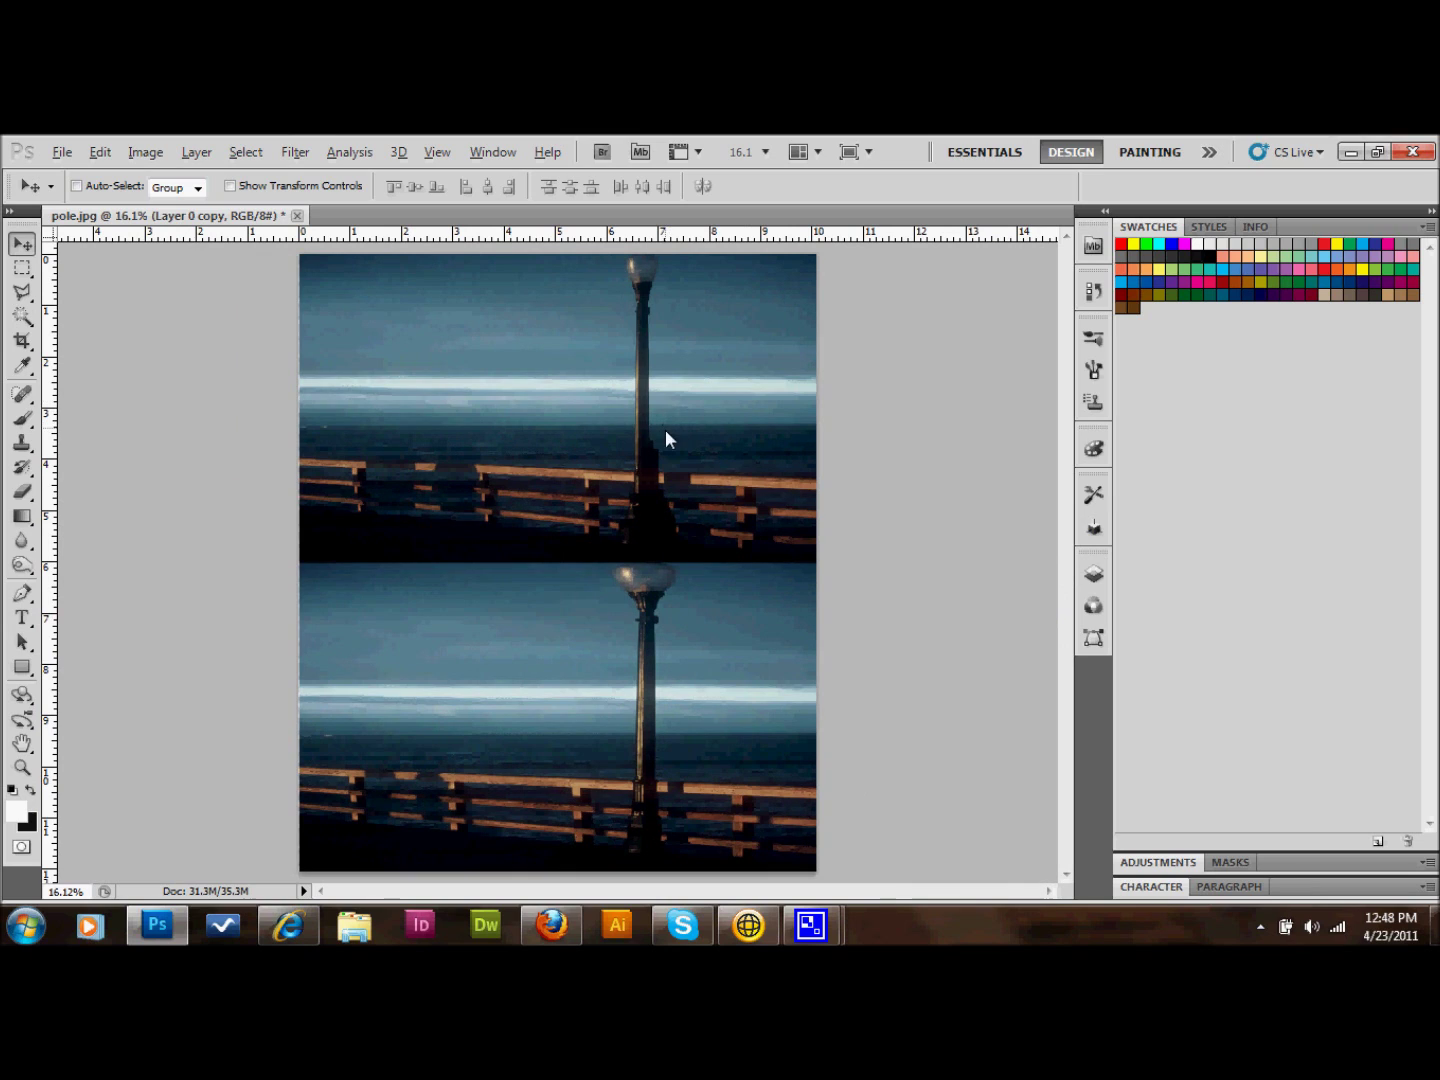